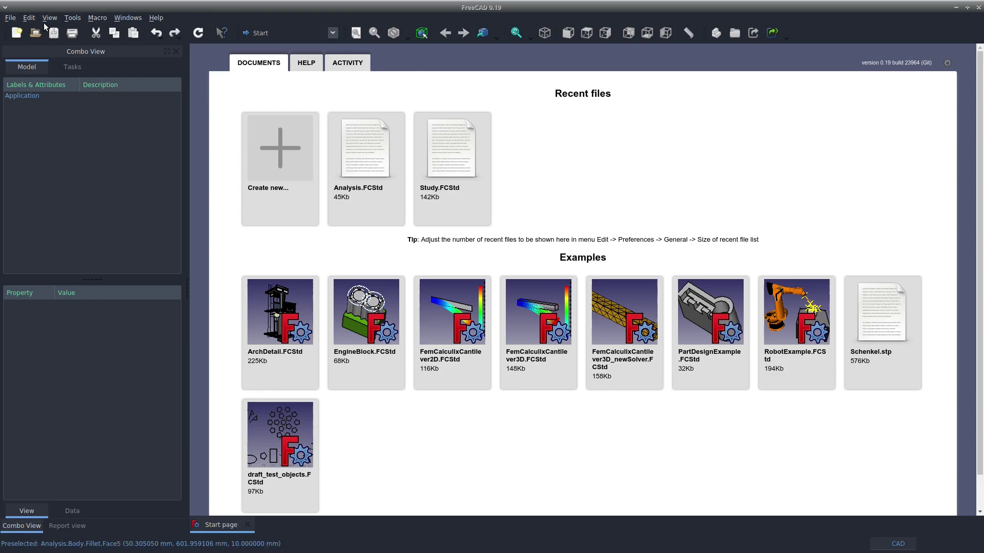
- Browse the add-on list in the Add-on Manager, then close it
{"action": "left_click", "coordinate": [72, 19]}
{"action": "left_click", "coordinate": [97, 174]}
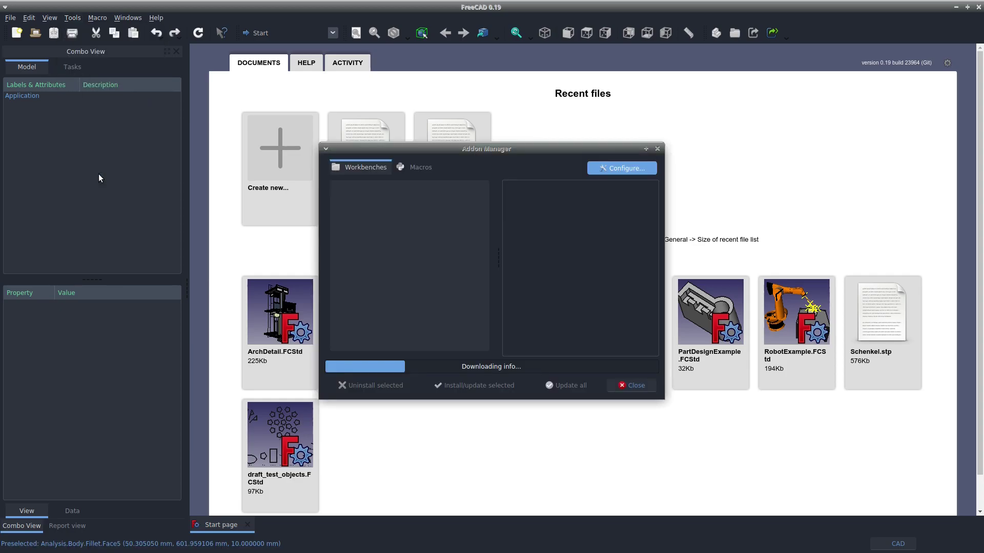
{"action": "scroll", "coordinate": [430, 292], "scroll_direction": "down", "scroll_amount": 7}
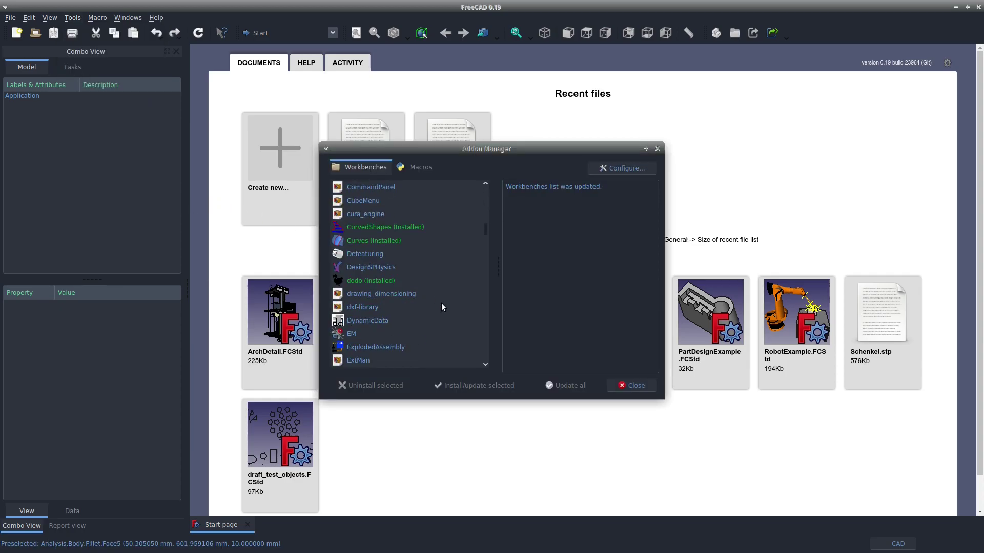
{"action": "left_click_drag", "start_coordinate": [485, 222], "coordinate": [483, 292]}
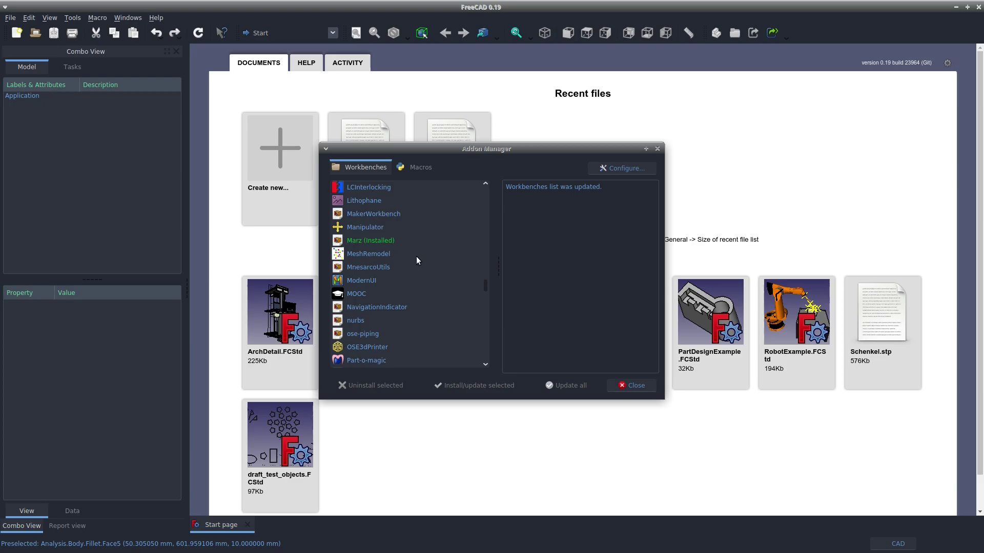
{"action": "left_click", "coordinate": [654, 390]}
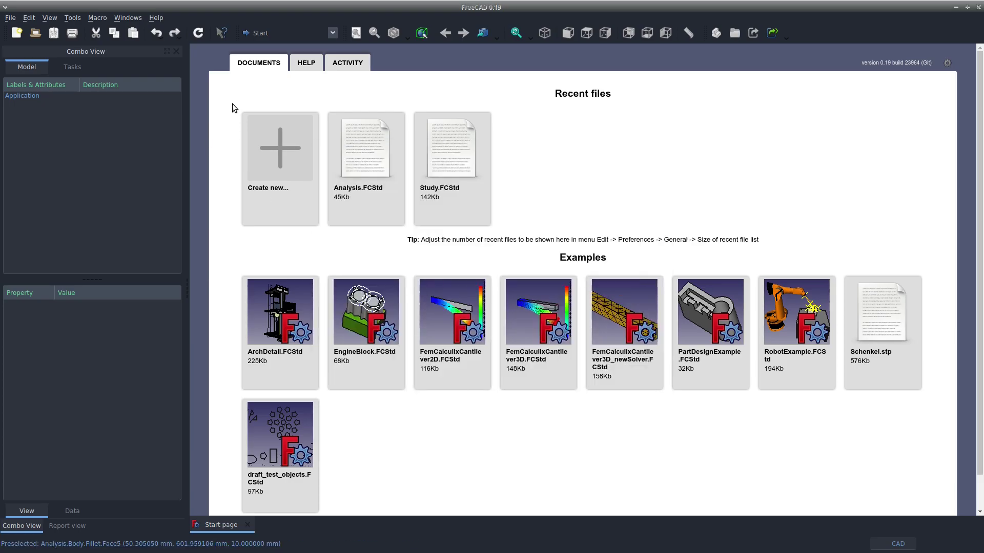
- Switch to the Marz Guitar Designer workbench and create a new empty document
{"action": "left_click", "coordinate": [307, 37]}
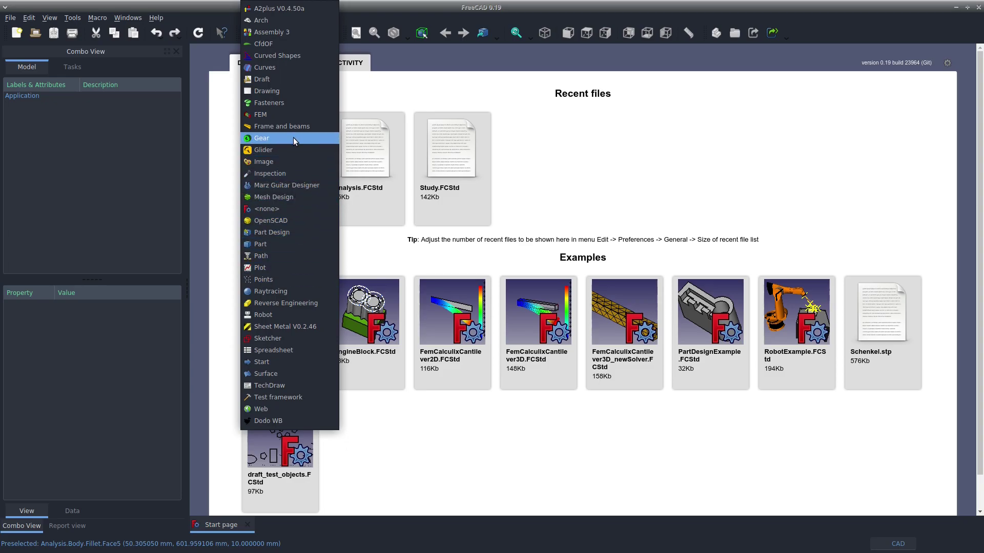
{"action": "key", "text": "Escape"}
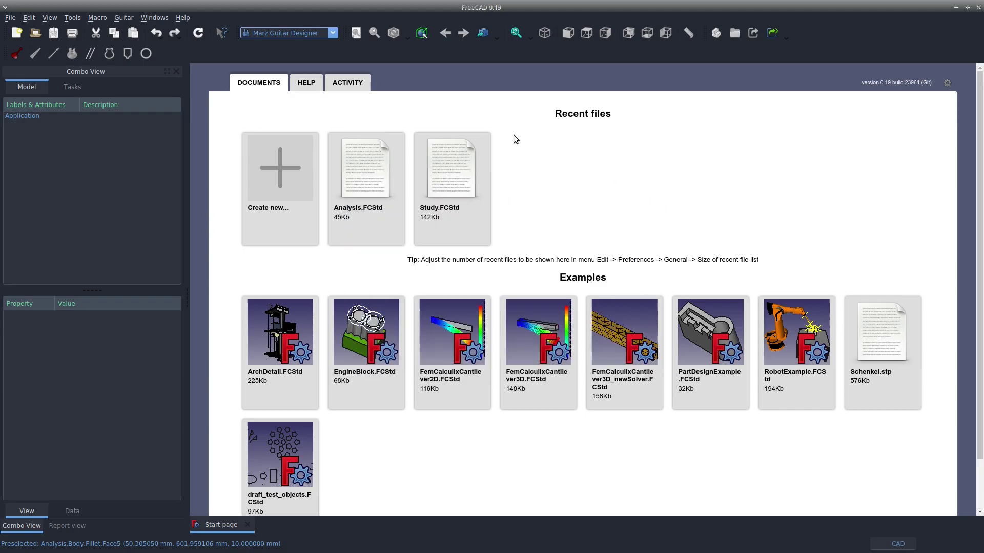
{"action": "left_click", "coordinate": [17, 32]}
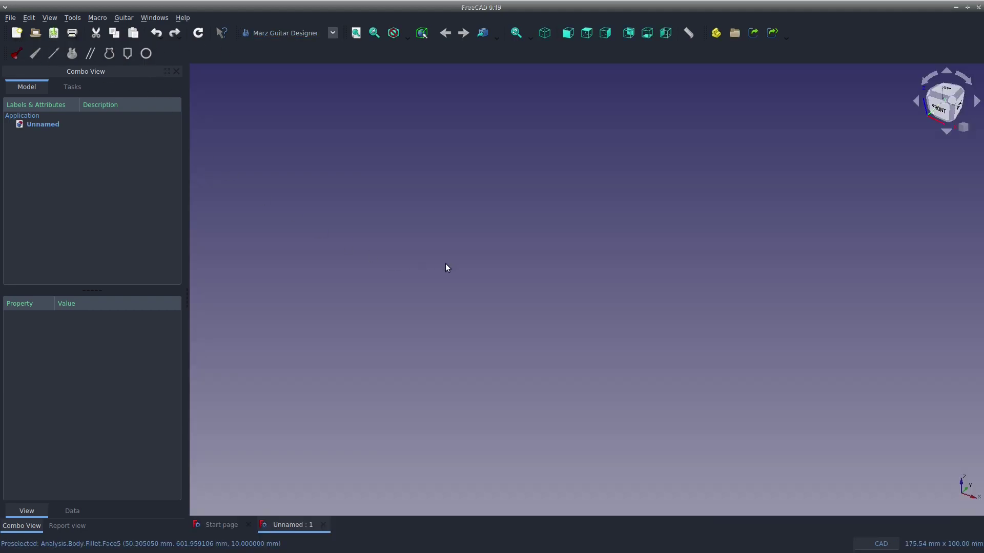
- Add the instrument parameters, a rectangular body blank, a neck and a fretted fretboard
{"action": "left_click", "coordinate": [16, 54]}
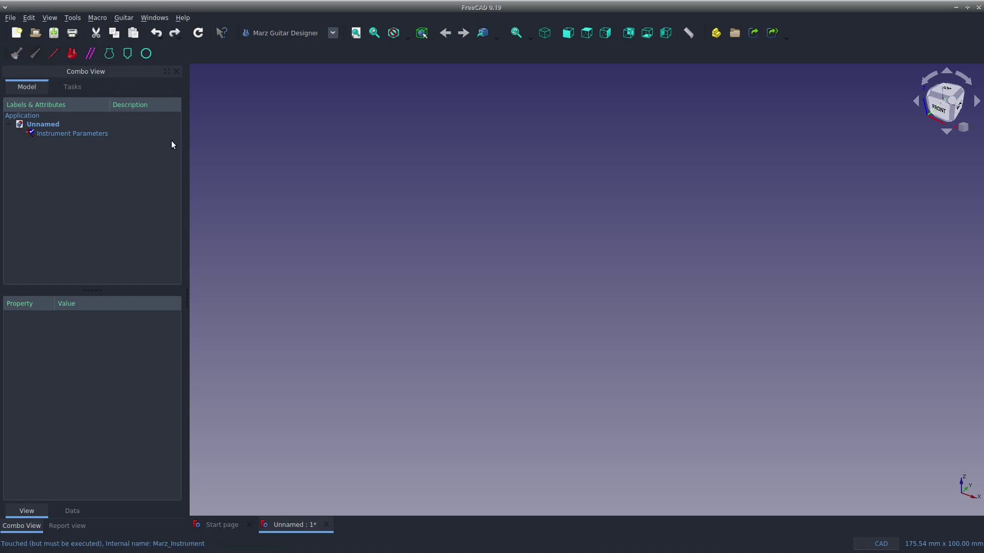
{"action": "left_click", "coordinate": [72, 53]}
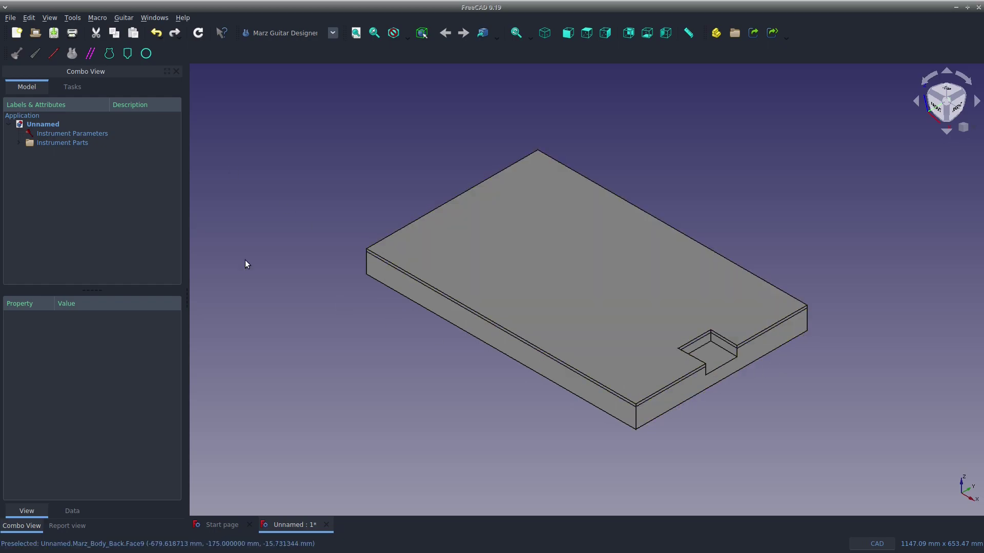
{"action": "left_click", "coordinate": [53, 53]}
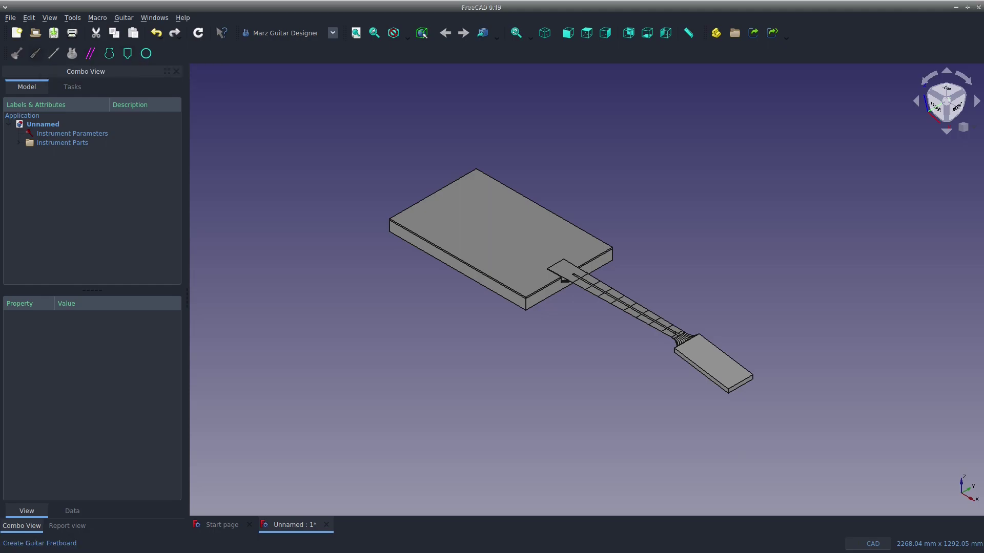
{"action": "left_click", "coordinate": [35, 53]}
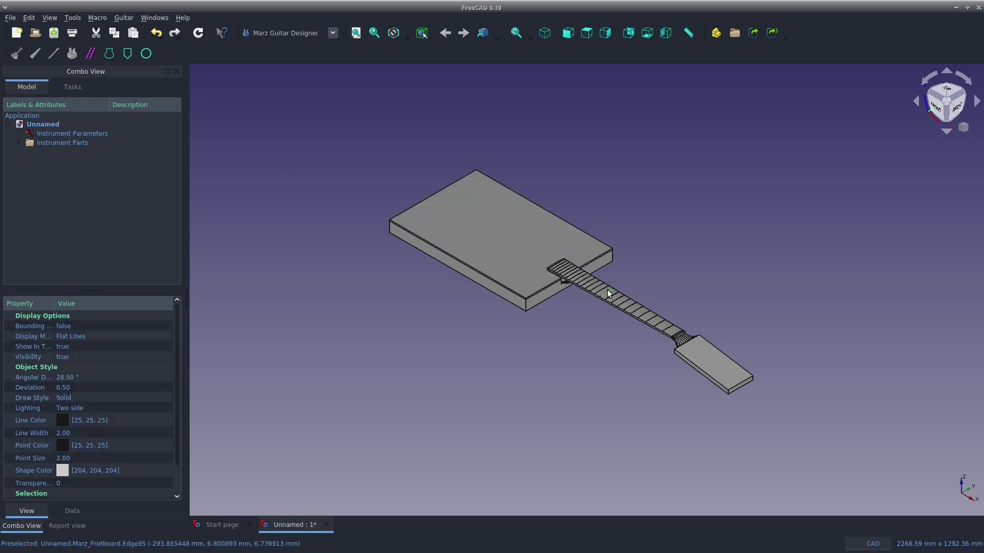
- Orbit and pan around the guitar and headstock, then return to the isometric view
{"action": "left_click", "coordinate": [712, 362]}
{"action": "scroll", "coordinate": [582, 287], "scroll_direction": "up", "scroll_amount": 3}
{"action": "scroll", "coordinate": [509, 336], "scroll_direction": "down", "scroll_amount": 1}
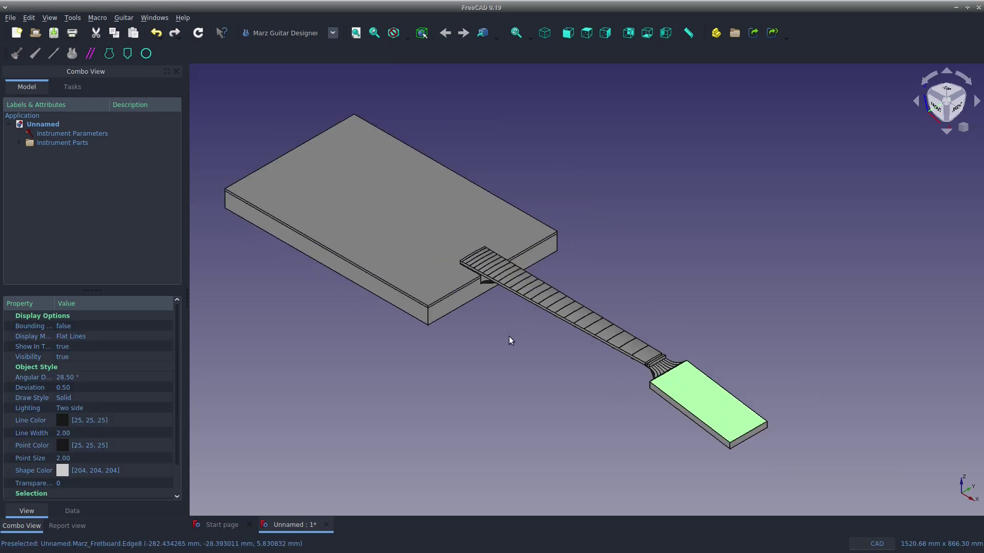
{"action": "middle_click_drag", "start_coordinate": [424, 340], "coordinate": [445, 426]}
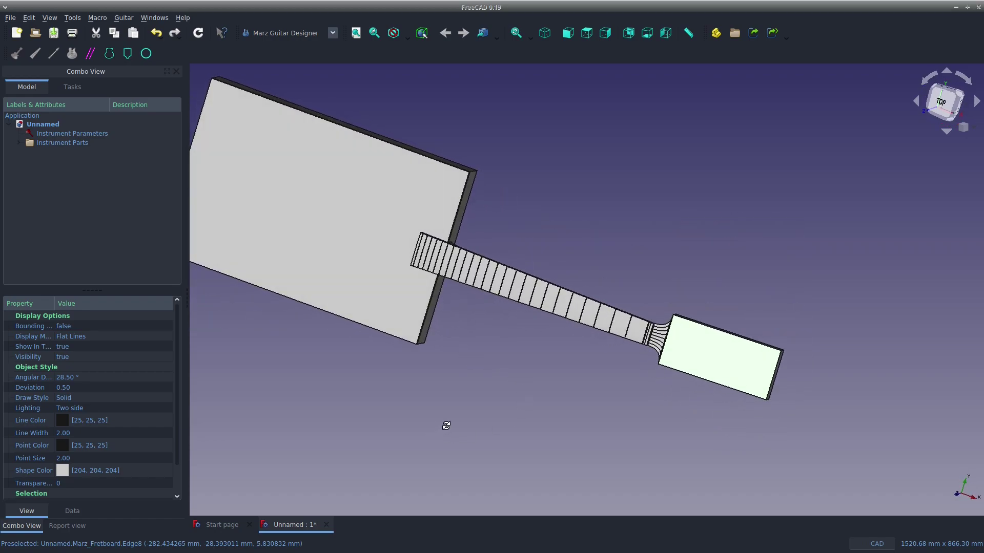
{"action": "middle_click_drag", "start_coordinate": [396, 359], "coordinate": [428, 348]}
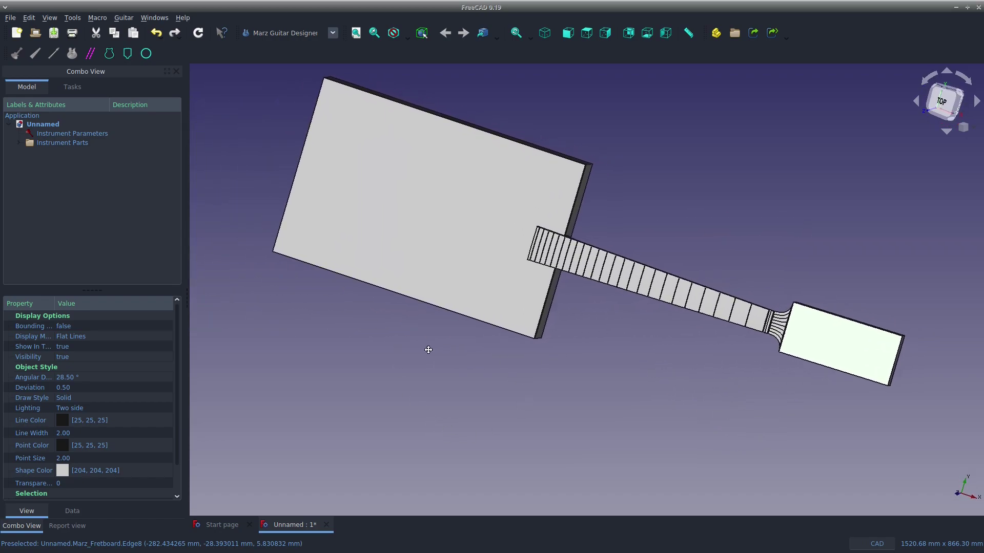
{"action": "left_click", "coordinate": [434, 371]}
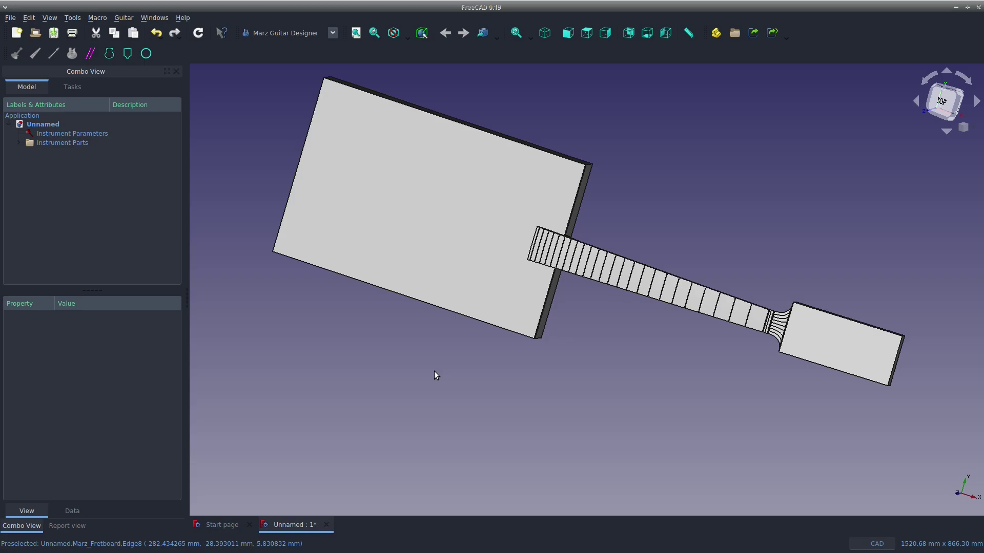
{"action": "middle_click_drag", "start_coordinate": [435, 373], "coordinate": [589, 240]}
{"action": "key", "text": "0"}
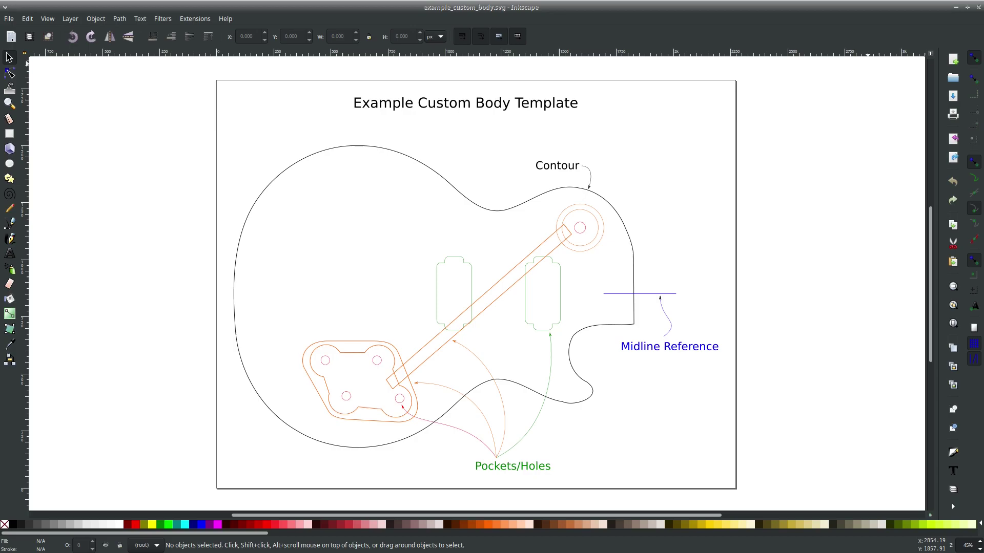
{"action": "left_click", "coordinate": [979, 8]}
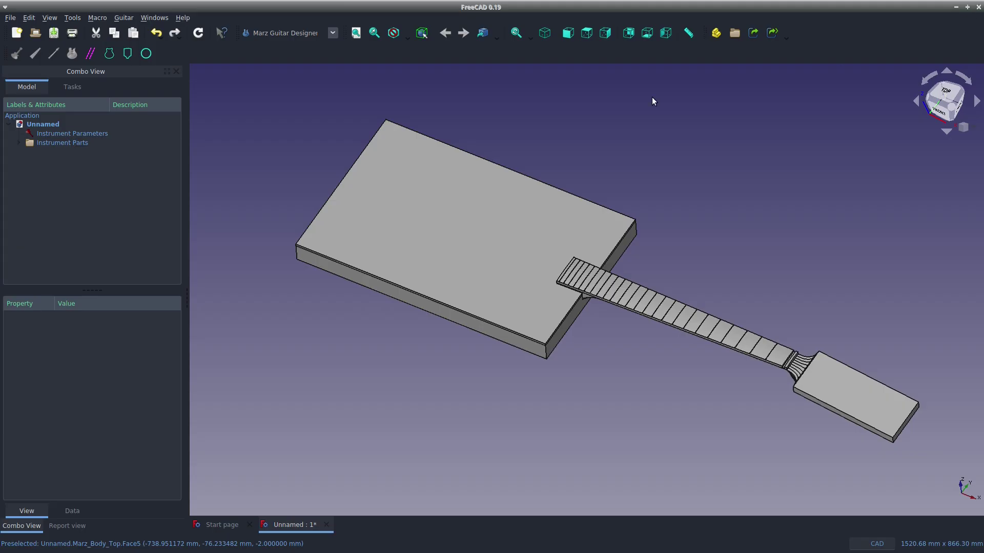
- Import the body shape SVG from its pasted file path, replacing the rectangular blank
{"action": "left_click", "coordinate": [109, 54]}
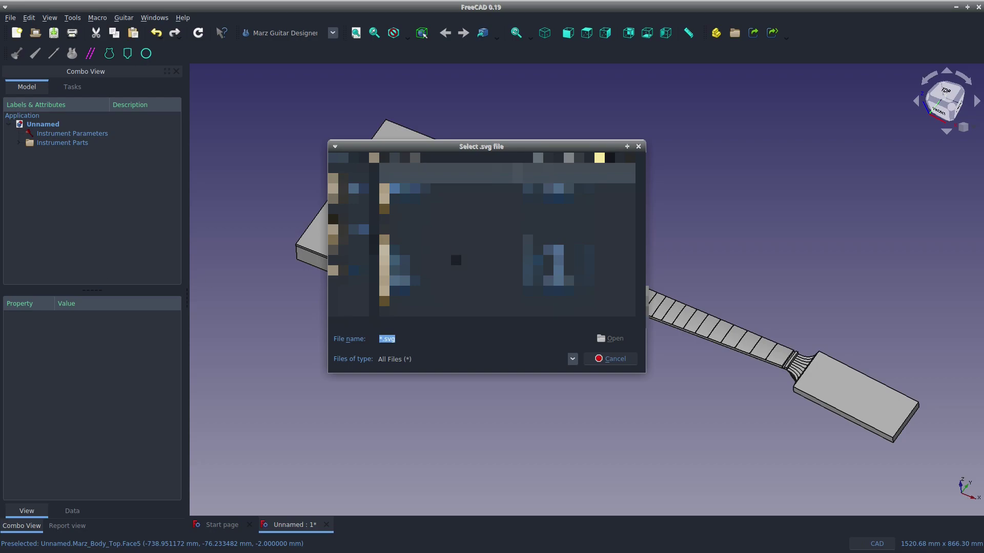
{"action": "key", "text": "ctrl+v"}
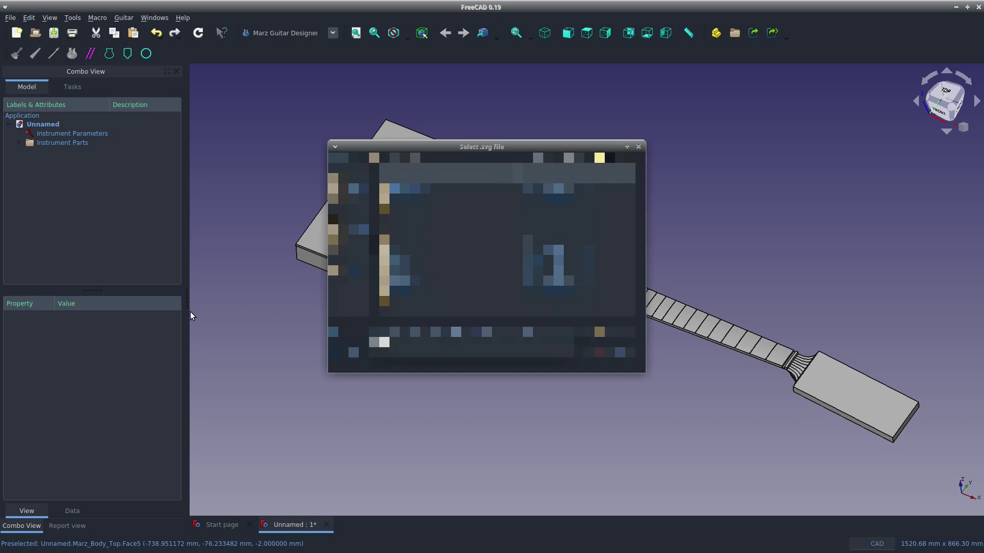
{"action": "key", "text": "Return"}
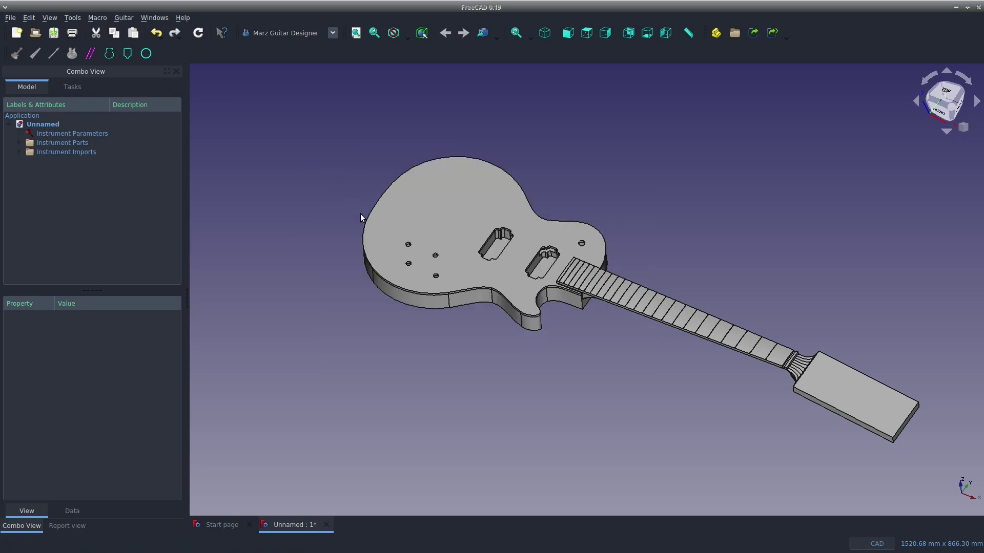
{"action": "scroll", "coordinate": [585, 288], "scroll_direction": "up", "scroll_amount": 2}
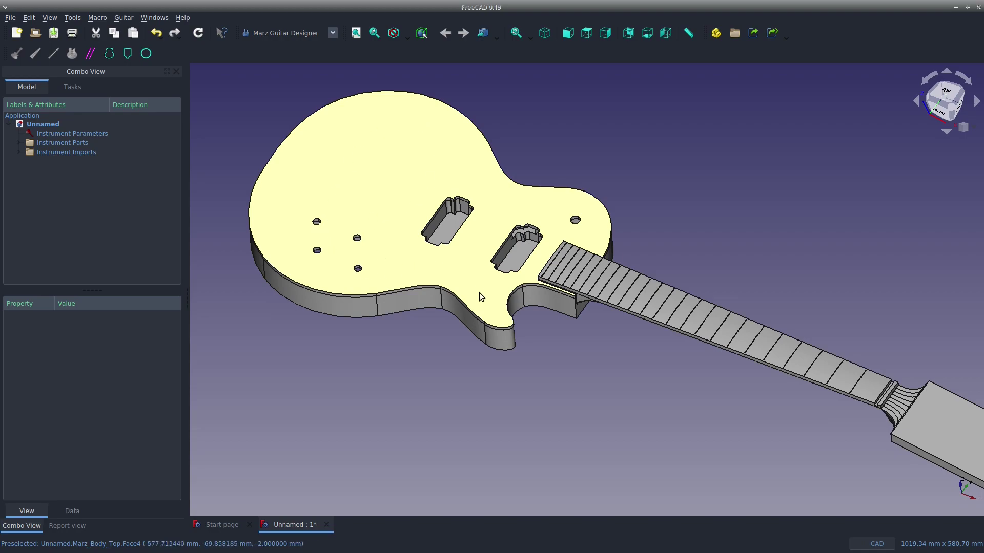
- Show the Instrument Parameters data properties and begin editing the 55 mm neck pocket length
{"action": "left_click", "coordinate": [358, 156]}
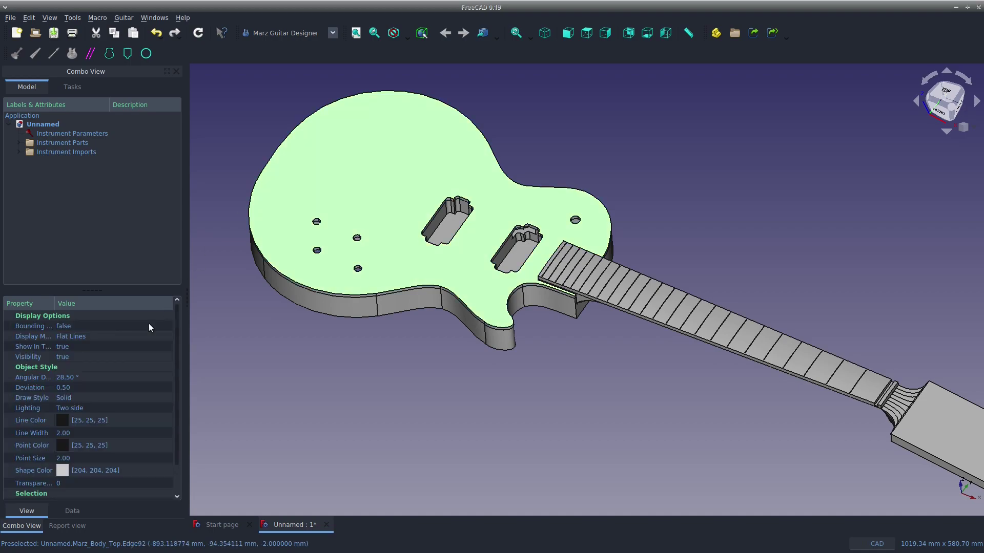
{"action": "left_click", "coordinate": [22, 152]}
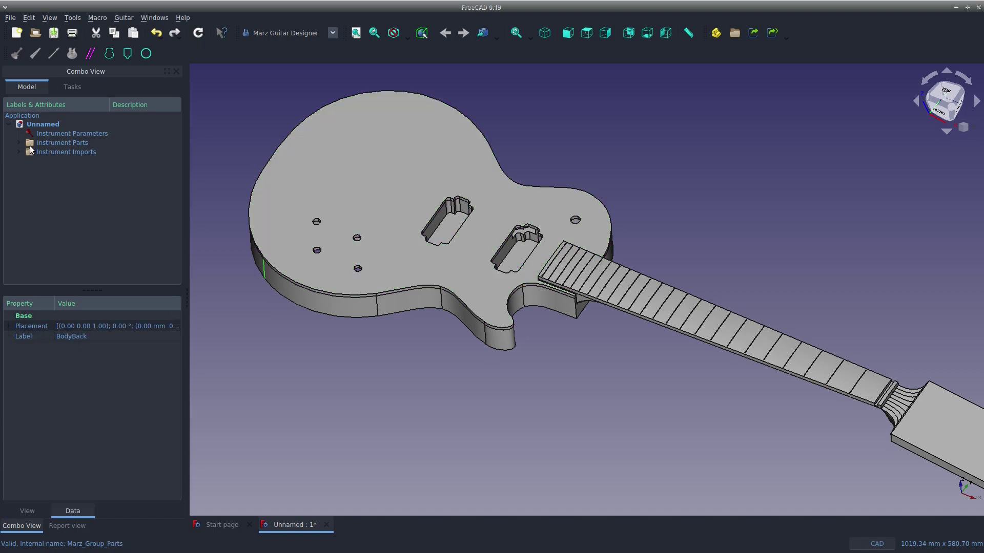
{"action": "left_click", "coordinate": [63, 133]}
{"action": "left_click", "coordinate": [41, 512]}
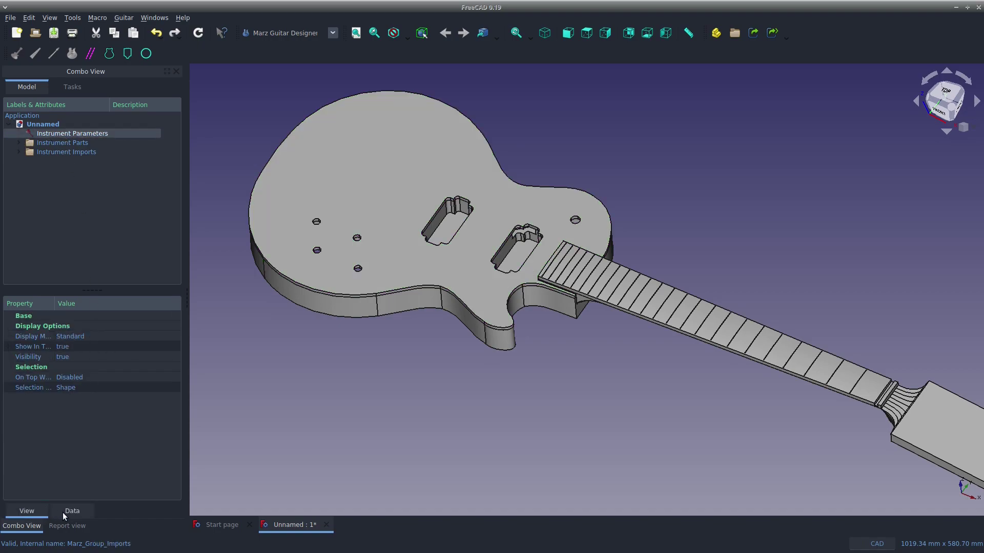
{"action": "left_click", "coordinate": [63, 513]}
{"action": "scroll", "coordinate": [98, 390], "scroll_direction": "down", "scroll_amount": 3}
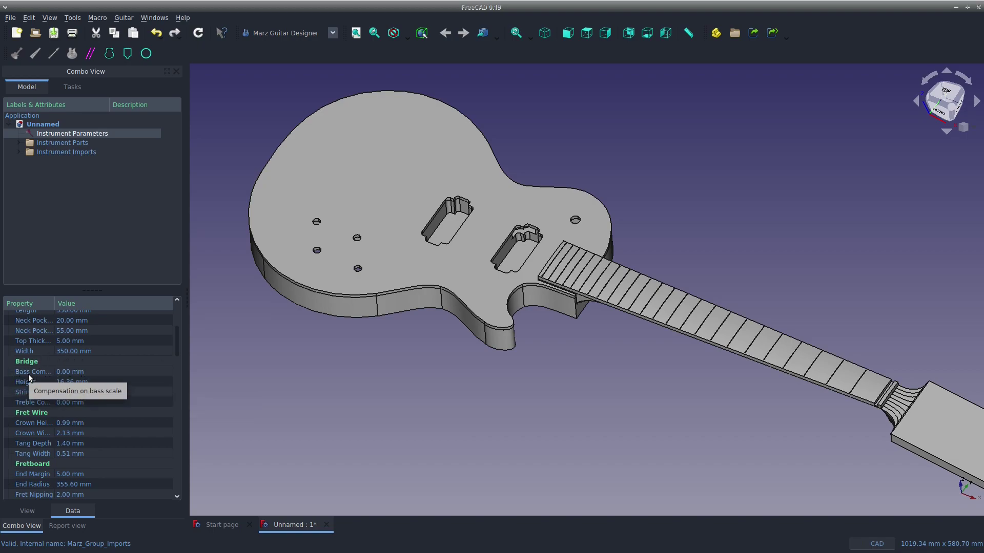
{"action": "scroll", "coordinate": [84, 383], "scroll_direction": "down", "scroll_amount": 4}
{"action": "scroll", "coordinate": [84, 384], "scroll_direction": "up", "scroll_amount": 6}
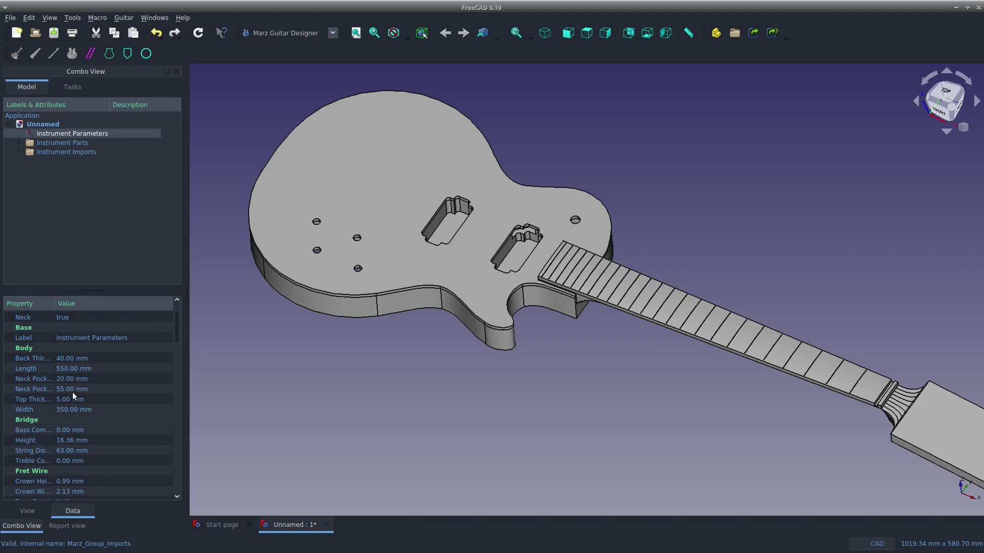
{"action": "left_click", "coordinate": [72, 392]}
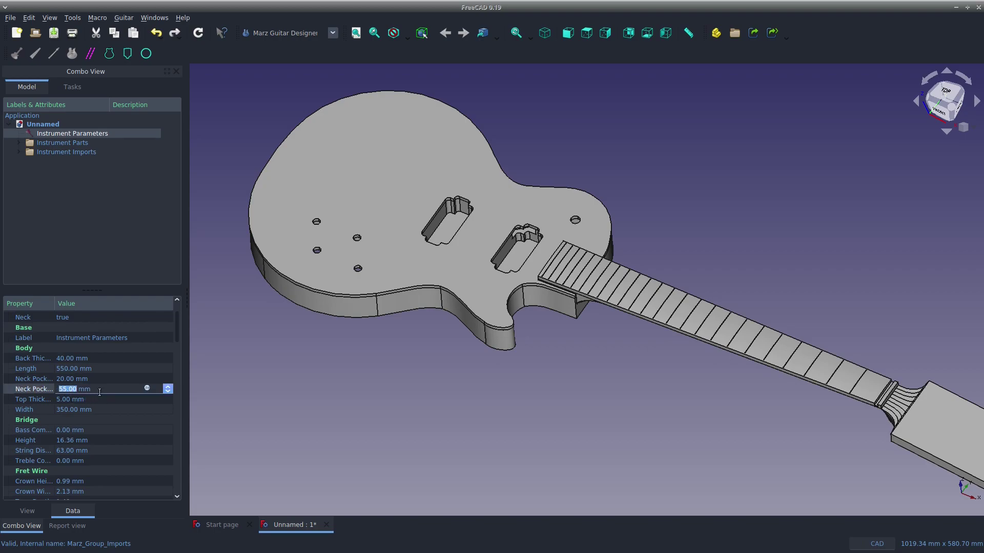
- Apply a 2 mm neck pocket length, then orbit and zoom to examine the neck-body joint
{"action": "type", "text": "2"}
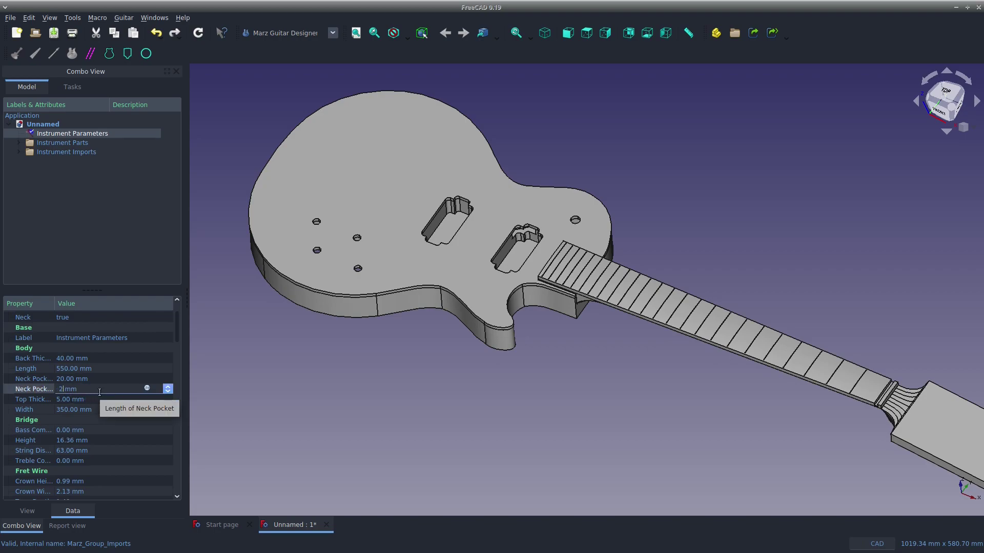
{"action": "left_click", "coordinate": [356, 405]}
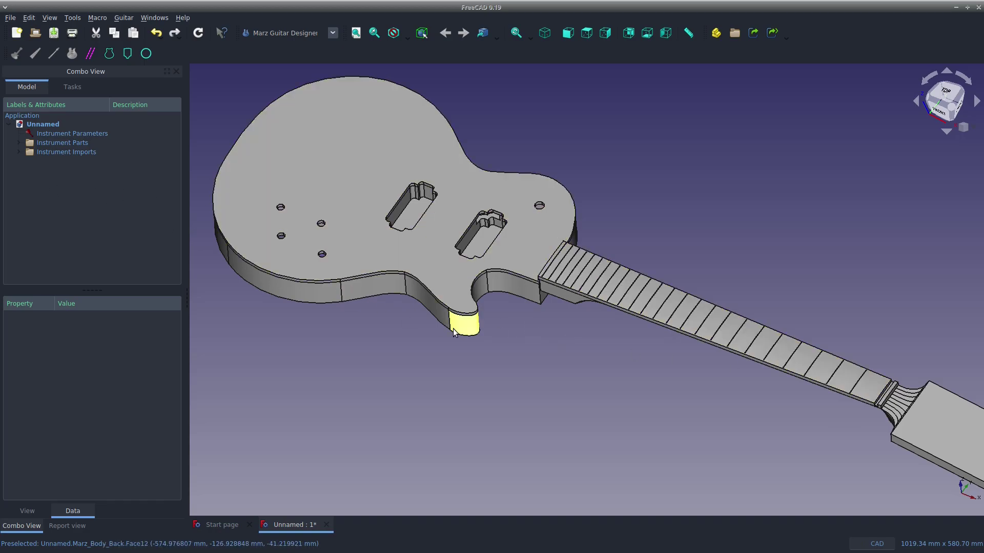
{"action": "middle_click_drag", "start_coordinate": [465, 325], "coordinate": [515, 306]}
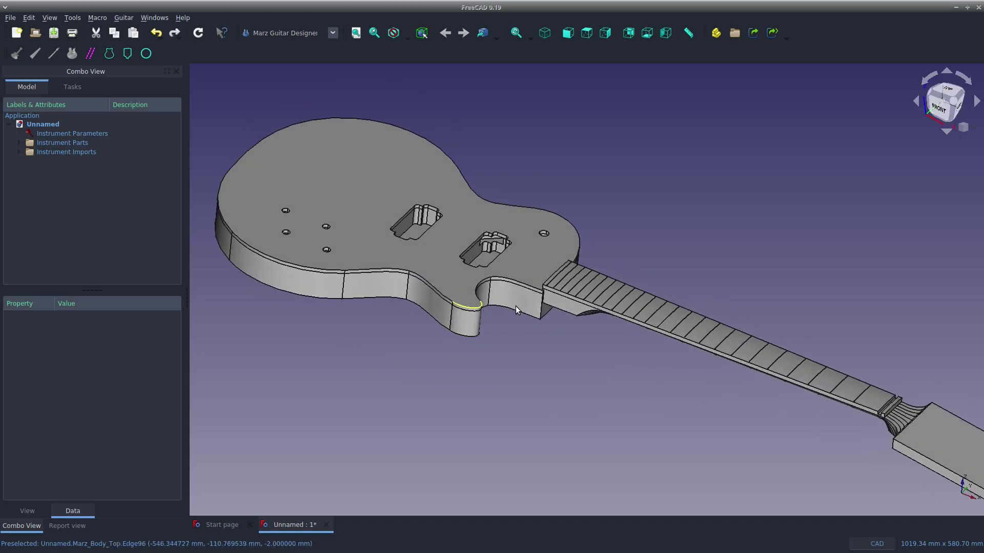
{"action": "scroll", "coordinate": [542, 300], "scroll_direction": "up", "scroll_amount": 5}
{"action": "scroll", "coordinate": [542, 299], "scroll_direction": "up", "scroll_amount": 5}
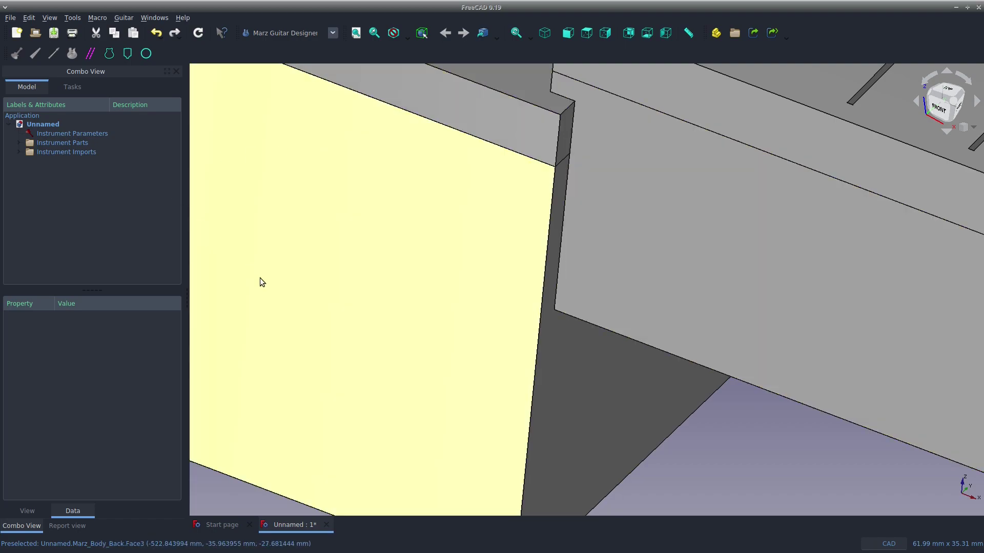
{"action": "scroll", "coordinate": [260, 278], "scroll_direction": "down", "scroll_amount": 4}
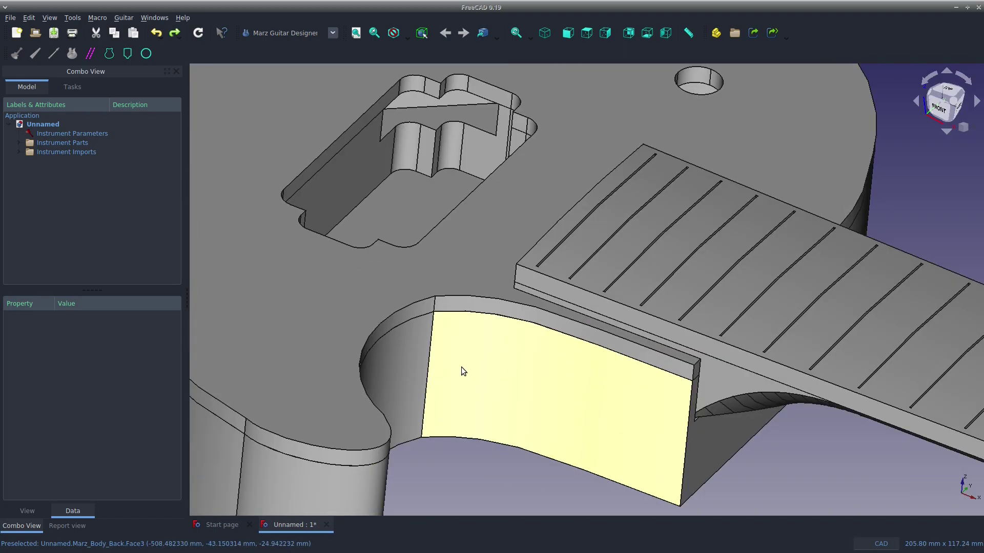
{"action": "middle_click_drag", "start_coordinate": [671, 324], "coordinate": [539, 242]}
{"action": "scroll", "coordinate": [490, 227], "scroll_direction": "down", "scroll_amount": 10}
{"action": "scroll", "coordinate": [508, 234], "scroll_direction": "up", "scroll_amount": 3}
{"action": "scroll", "coordinate": [509, 235], "scroll_direction": "up", "scroll_amount": 5}
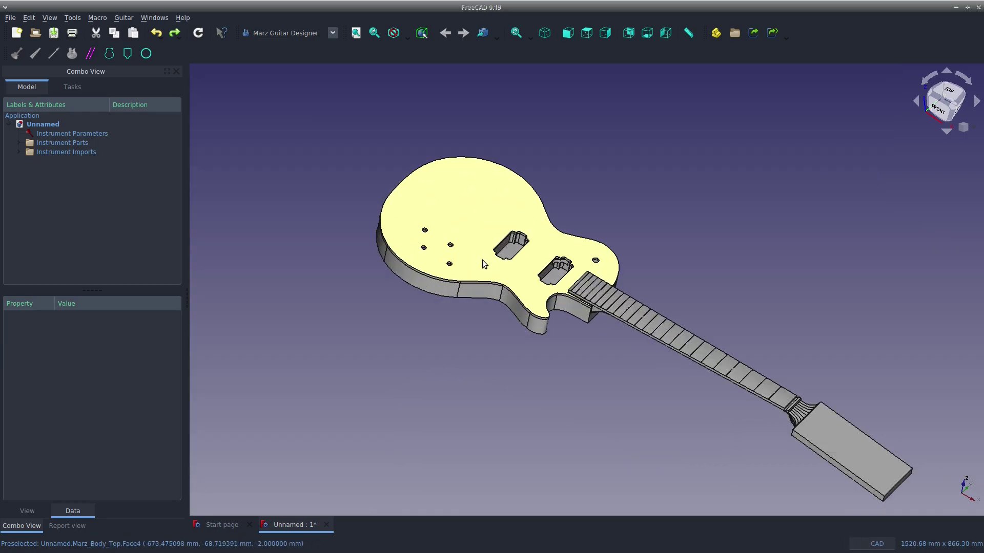
- Set the Head Stock length in Instrument Parameters to 250 mm
{"action": "middle_click_drag", "start_coordinate": [527, 149], "coordinate": [492, 149]}
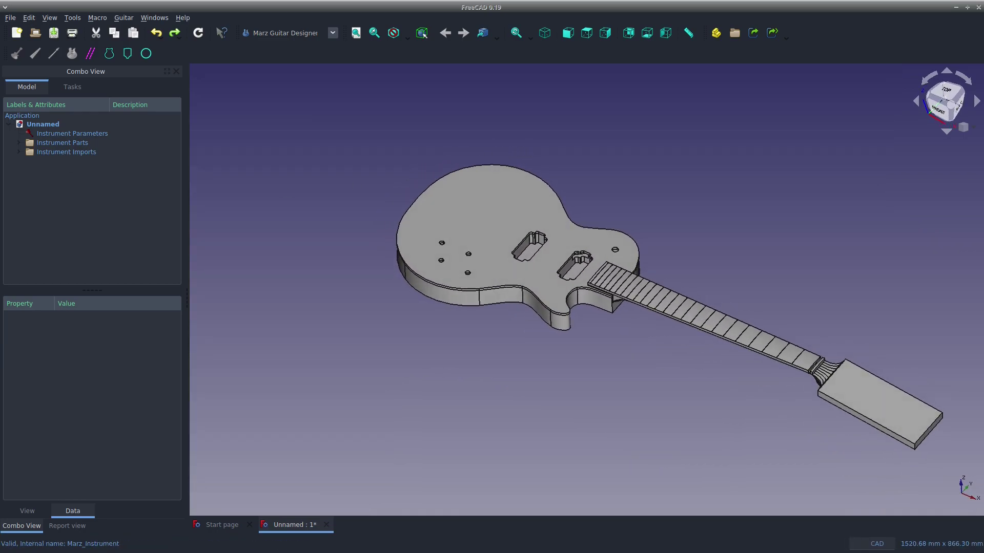
{"action": "left_click", "coordinate": [78, 134]}
{"action": "scroll", "coordinate": [137, 382], "scroll_direction": "down", "scroll_amount": 5}
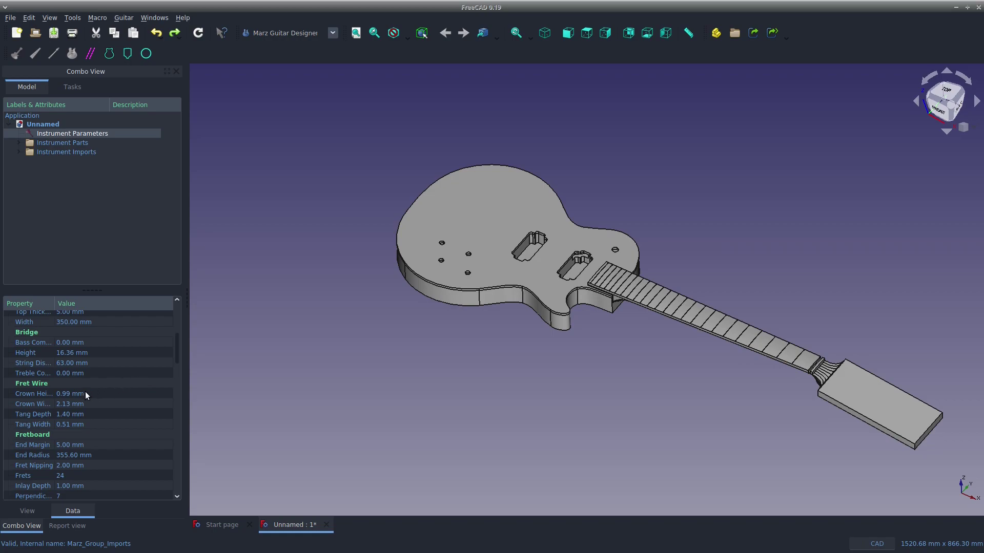
{"action": "left_click_drag", "start_coordinate": [56, 315], "coordinate": [97, 315]}
{"action": "scroll", "coordinate": [100, 413], "scroll_direction": "down", "scroll_amount": 5}
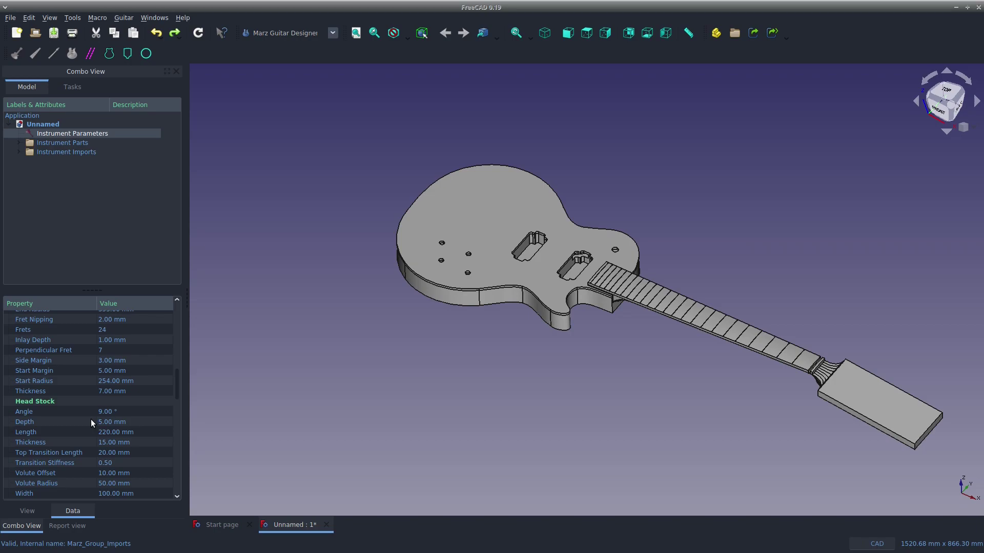
{"action": "scroll", "coordinate": [76, 414], "scroll_direction": "down", "scroll_amount": 1}
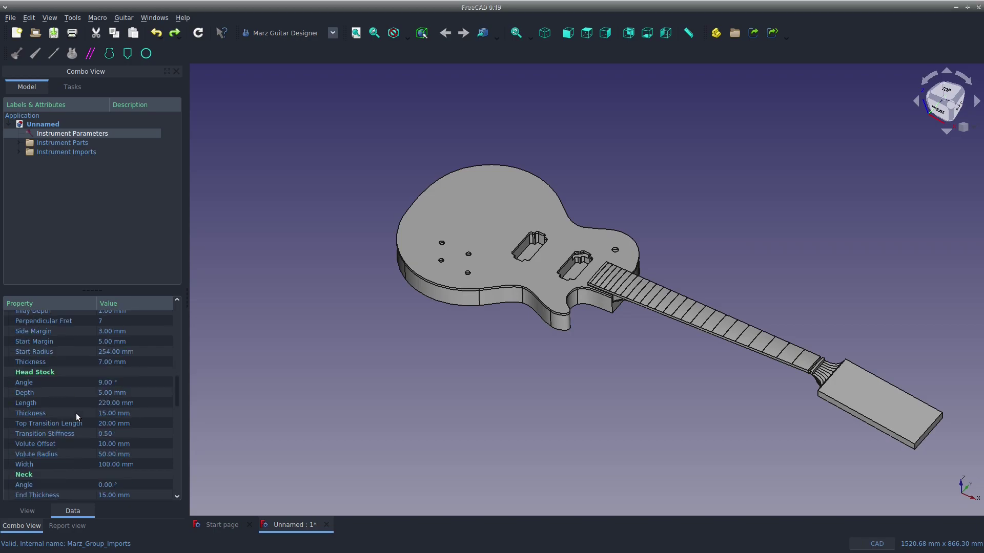
{"action": "left_click", "coordinate": [106, 404]}
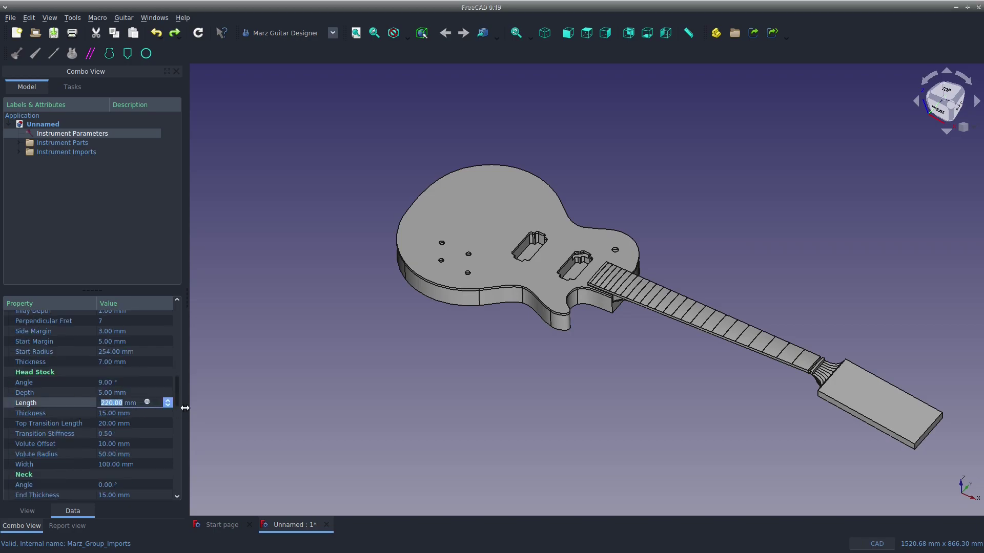
{"action": "type", "text": "250"}
{"action": "key", "text": "Return"}
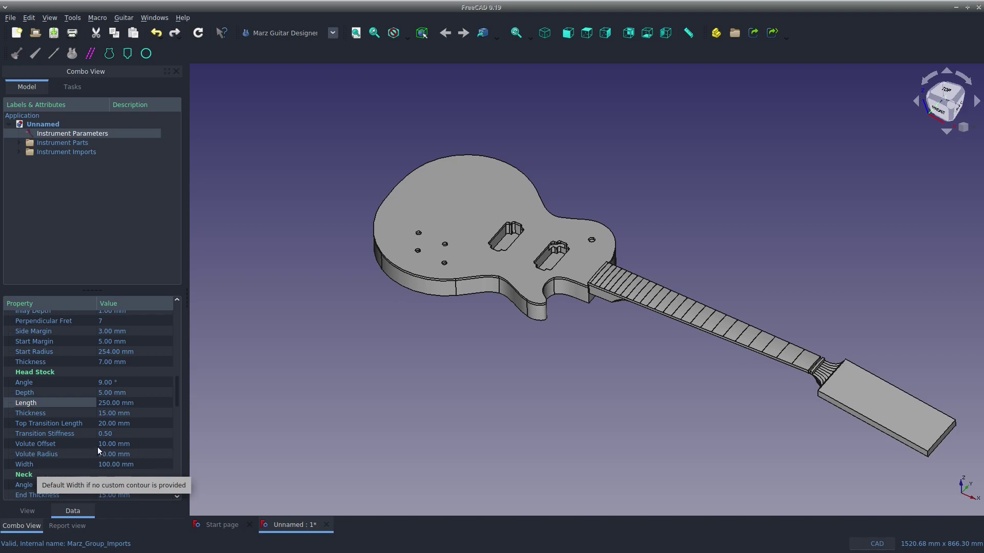
- Import the headstock SVG outline, giving a shaped headstock with six tuner holes and a logo
{"action": "left_click", "coordinate": [128, 55]}
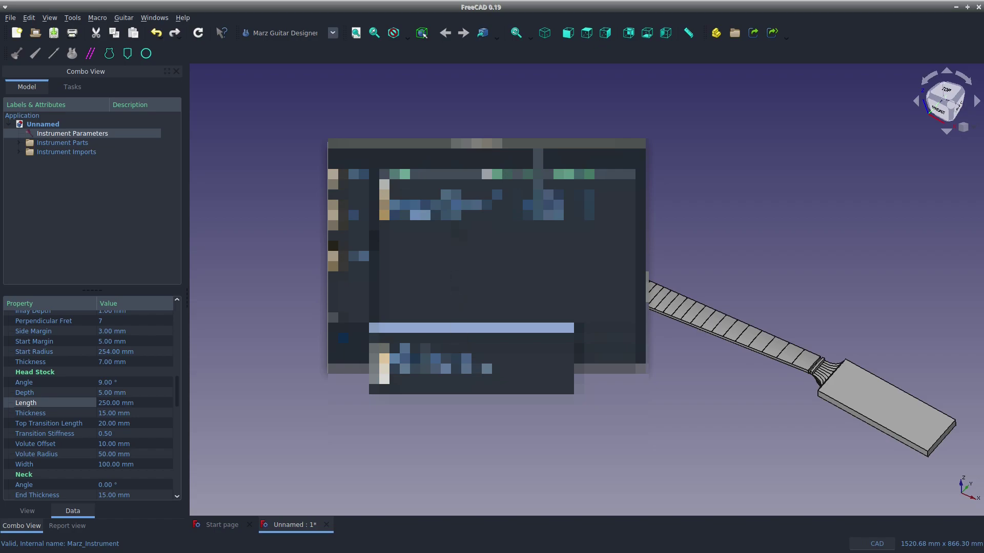
{"action": "left_click", "coordinate": [487, 205]}
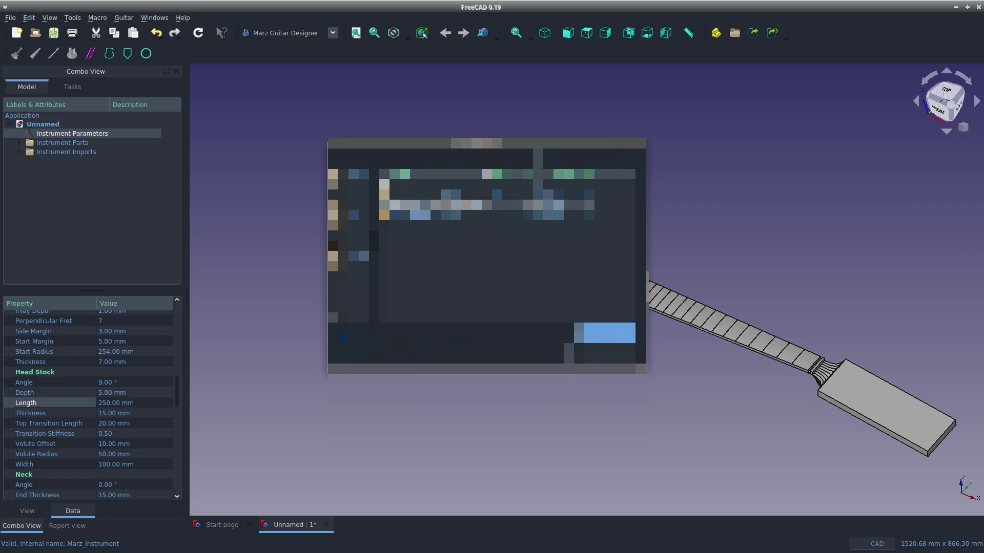
{"action": "left_click", "coordinate": [613, 342]}
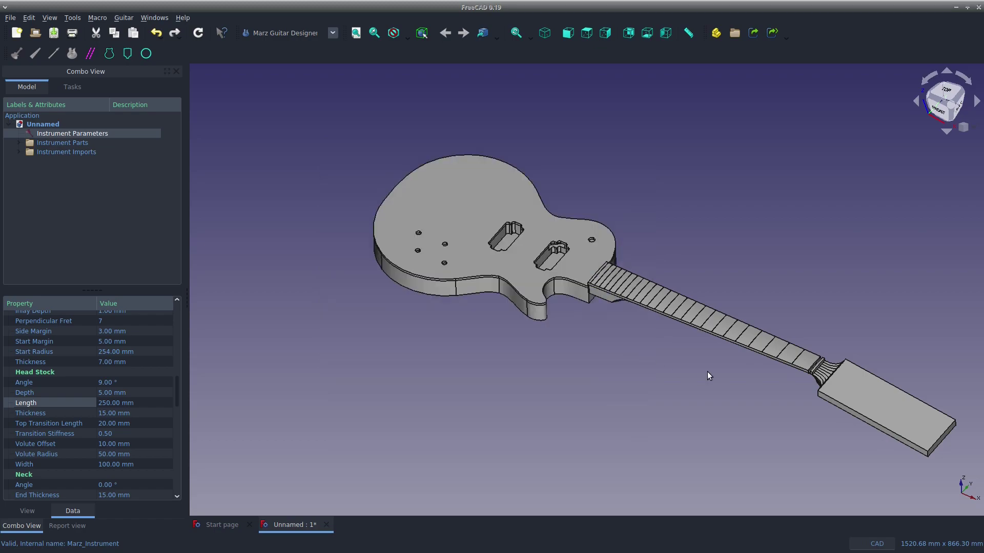
{"action": "left_click", "coordinate": [206, 404]}
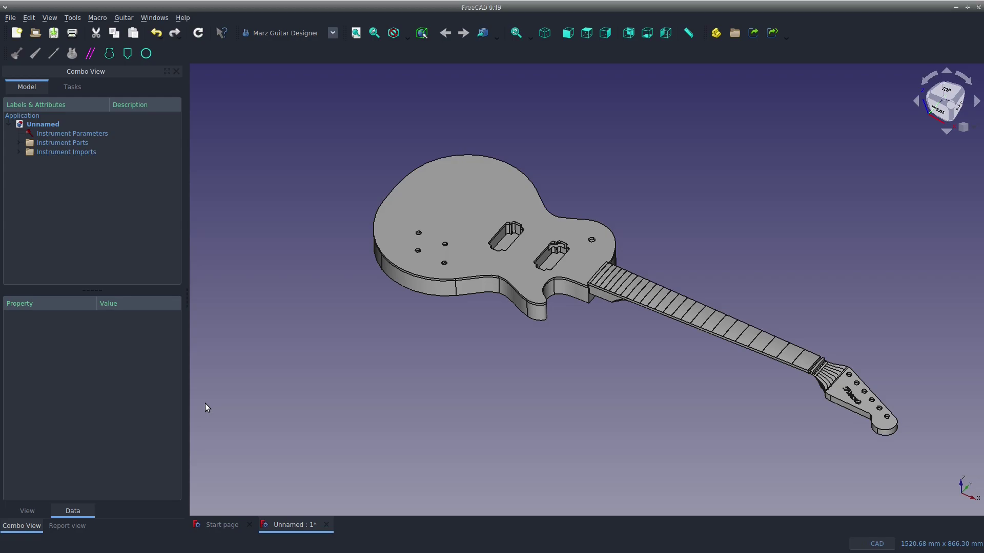
- Import a fret inlay SVG file to place inlay markers on the fretboard
{"action": "left_click", "coordinate": [146, 53]}
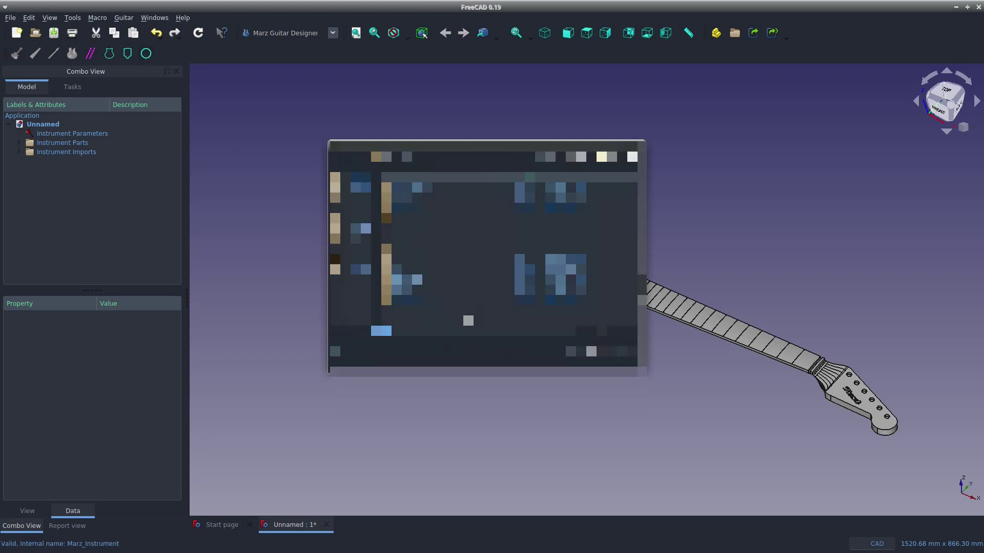
{"action": "type", "text": "/"}
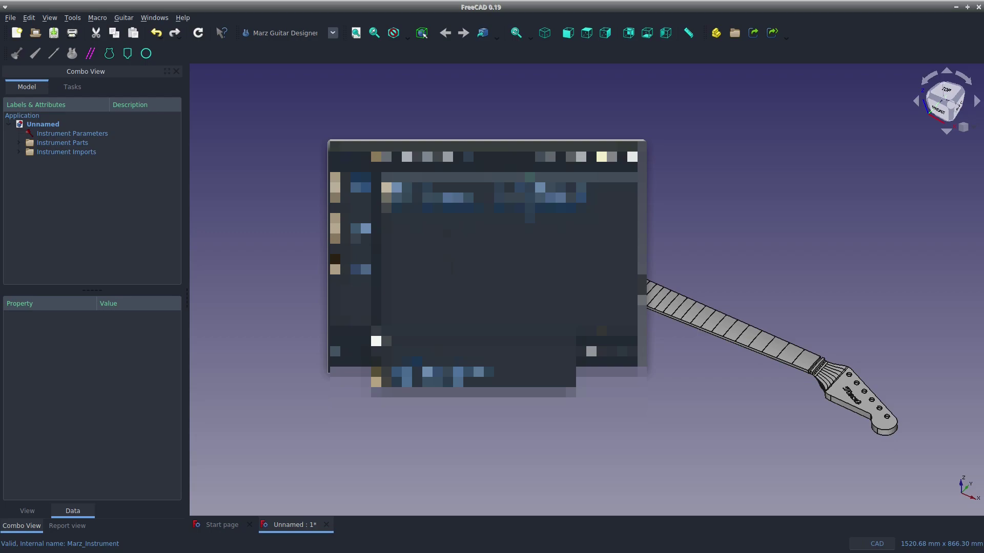
{"action": "left_click", "coordinate": [607, 331]}
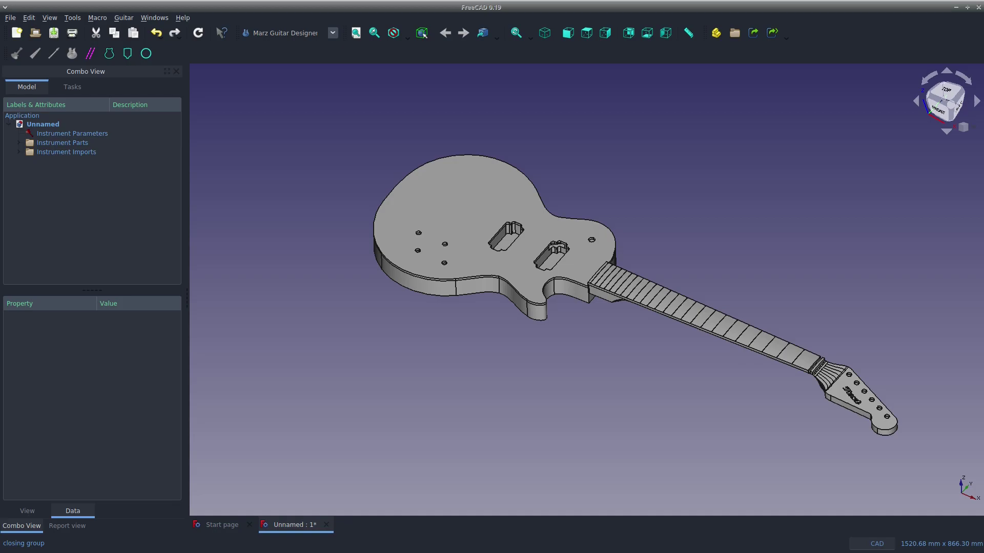
{"action": "scroll", "coordinate": [723, 313], "scroll_direction": "up", "scroll_amount": 6}
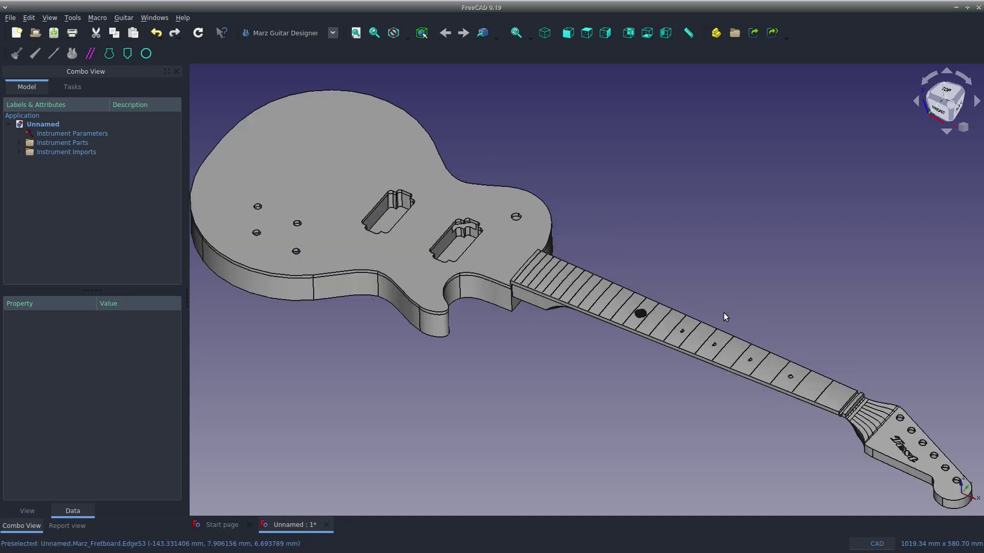
{"action": "scroll", "coordinate": [632, 334], "scroll_direction": "up", "scroll_amount": 4}
{"action": "scroll", "coordinate": [699, 179], "scroll_direction": "down", "scroll_amount": 10}
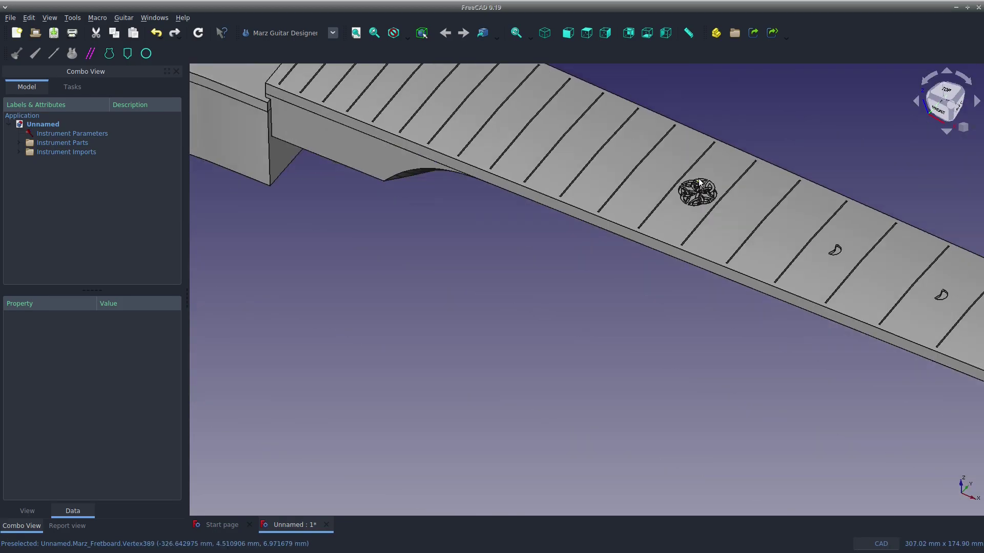
{"action": "scroll", "coordinate": [595, 275], "scroll_direction": "up", "scroll_amount": 3}
{"action": "middle_click_drag", "start_coordinate": [846, 151], "coordinate": [513, 246]}
{"action": "scroll", "coordinate": [695, 215], "scroll_direction": "down", "scroll_amount": 3}
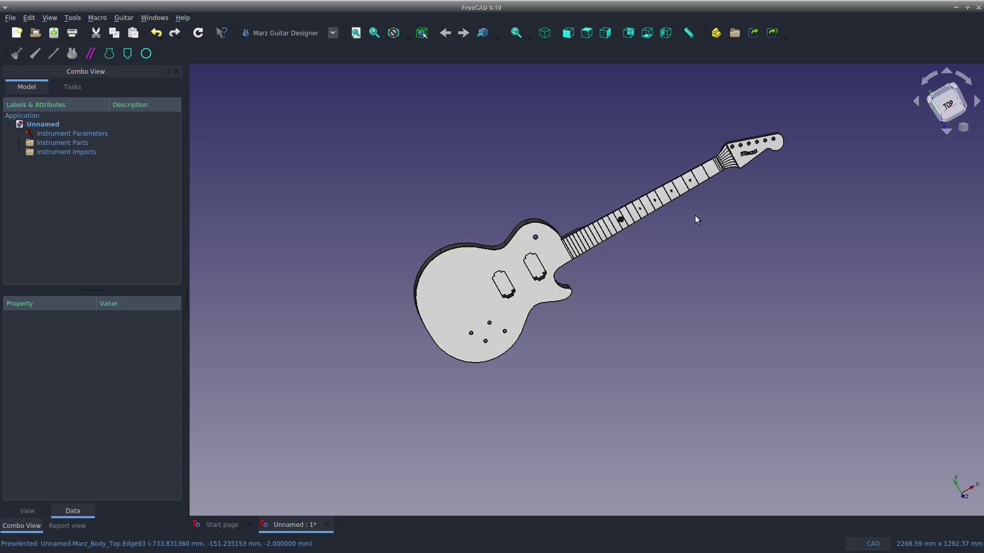
{"action": "scroll", "coordinate": [733, 182], "scroll_direction": "up", "scroll_amount": 5}
{"action": "middle_click_drag", "start_coordinate": [733, 182], "coordinate": [762, 355]}
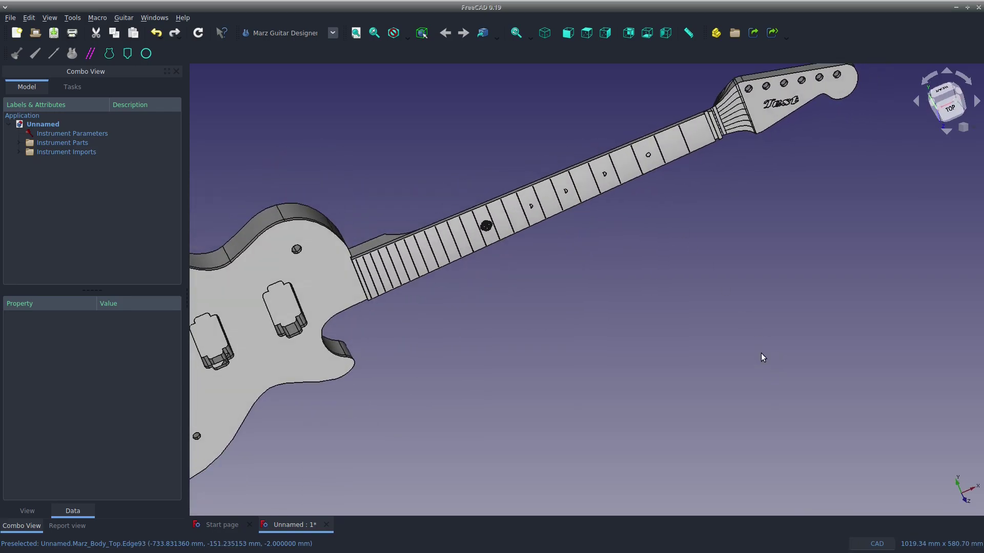
{"action": "scroll", "coordinate": [486, 310], "scroll_direction": "down", "scroll_amount": 4}
{"action": "scroll", "coordinate": [487, 310], "scroll_direction": "up", "scroll_amount": 4}
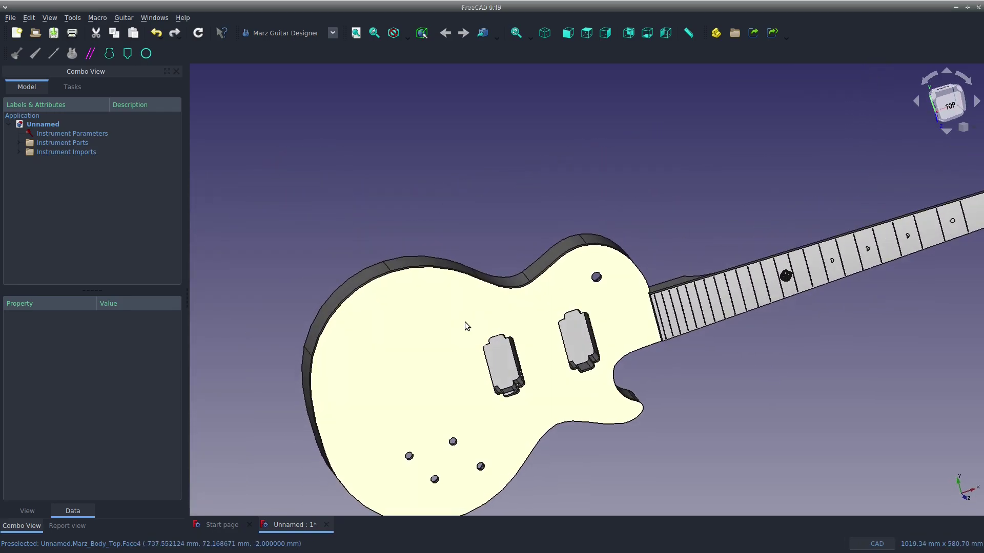
{"action": "scroll", "coordinate": [465, 322], "scroll_direction": "down", "scroll_amount": 2}
{"action": "scroll", "coordinate": [800, 325], "scroll_direction": "up", "scroll_amount": 2}
{"action": "scroll", "coordinate": [576, 336], "scroll_direction": "down", "scroll_amount": 2}
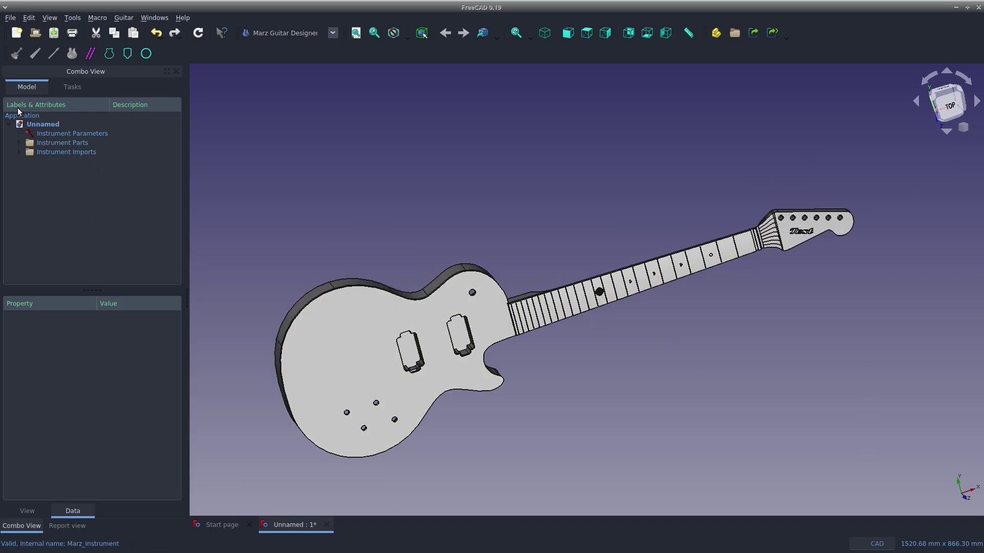
- Scroll through the Instrument Parameters body, fretboard and Head Stock values
{"action": "left_click", "coordinate": [51, 134]}
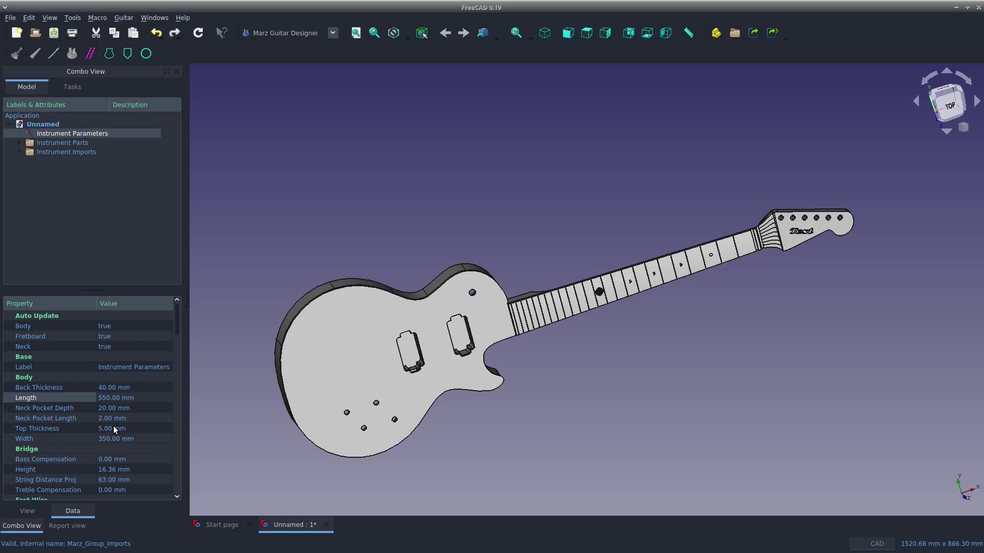
{"action": "scroll", "coordinate": [113, 428], "scroll_direction": "down", "scroll_amount": 4}
{"action": "scroll", "coordinate": [113, 429], "scroll_direction": "down", "scroll_amount": 3}
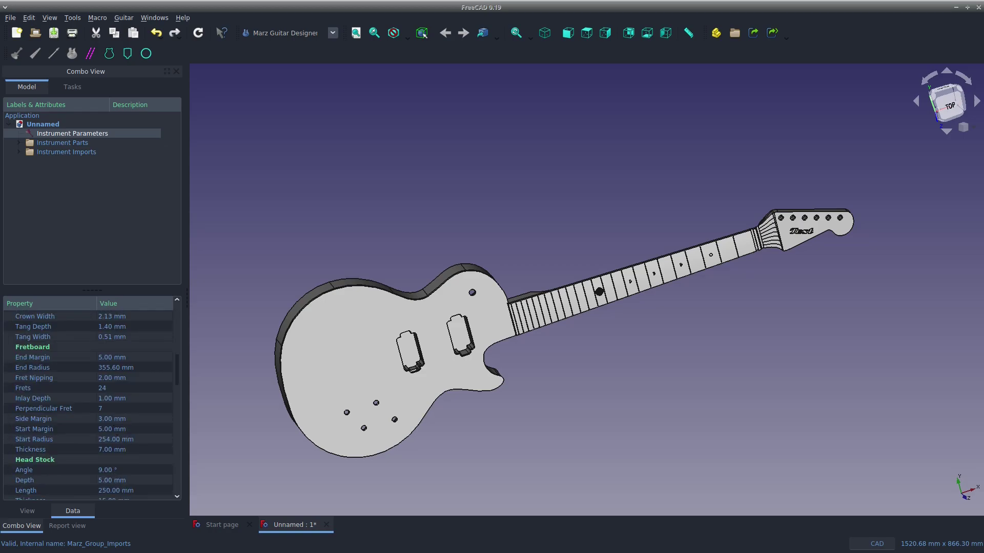
{"action": "scroll", "coordinate": [66, 398], "scroll_direction": "down", "scroll_amount": 5}
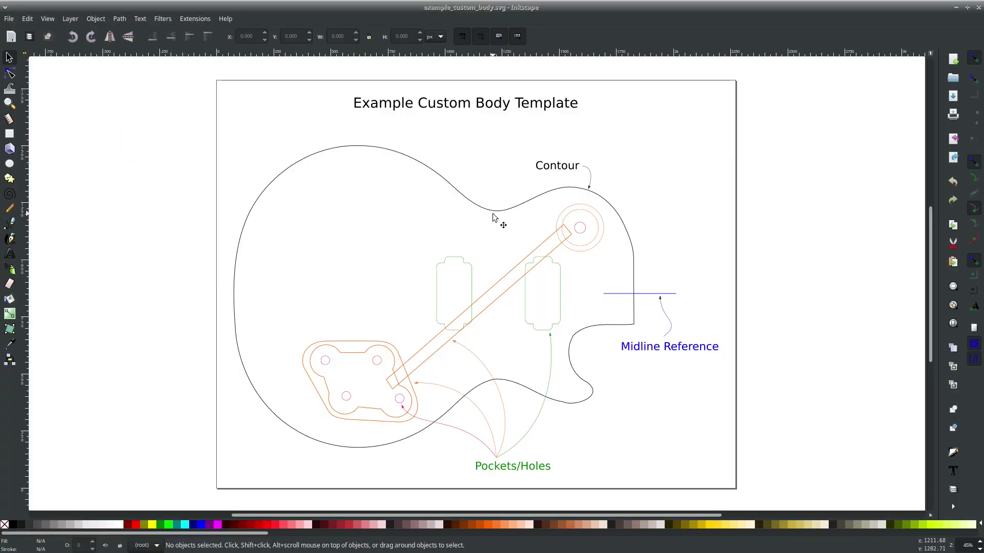
- Drag the waist node of the body contour path upward
{"action": "left_click", "coordinate": [493, 217]}
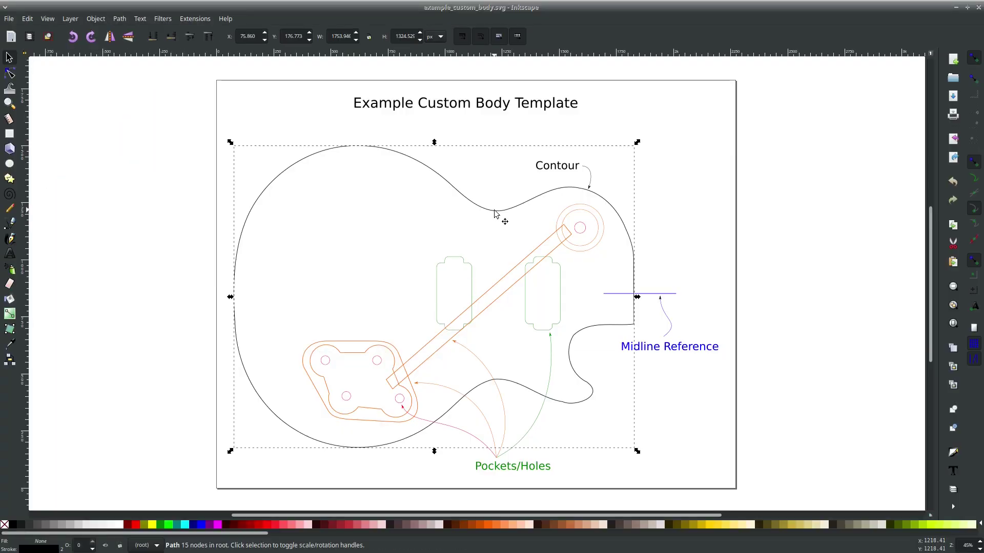
{"action": "double_click", "coordinate": [420, 166]}
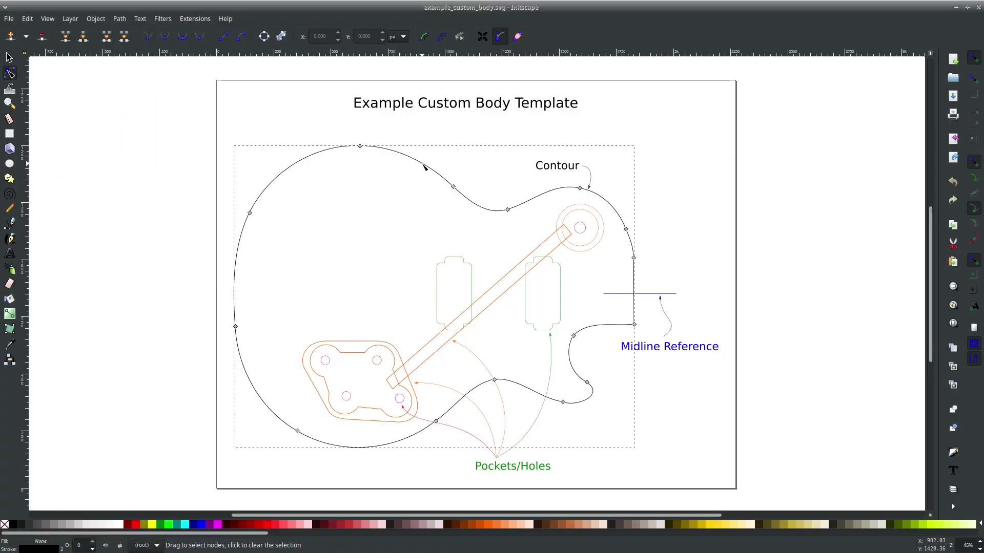
{"action": "left_click_drag", "start_coordinate": [508, 211], "coordinate": [510, 154]}
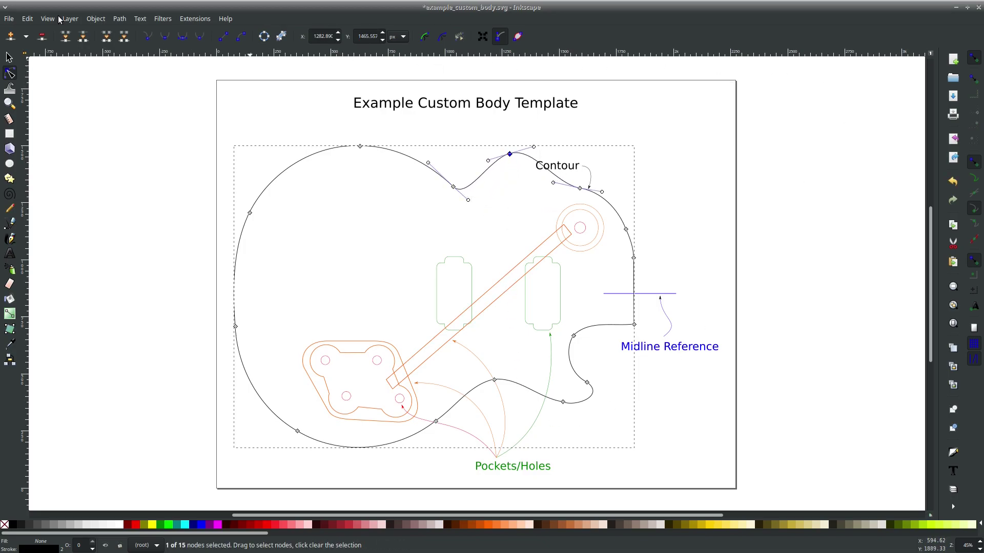
- Save the drawing as Delete.svg and close Inkscape
{"action": "left_click", "coordinate": [8, 20]}
{"action": "left_click", "coordinate": [31, 113]}
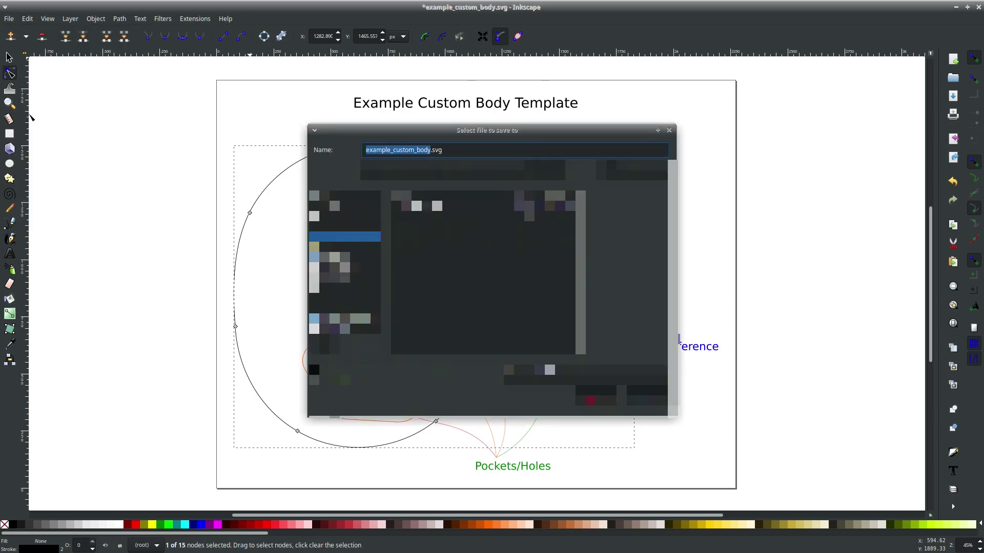
{"action": "type", "text": "Delete"}
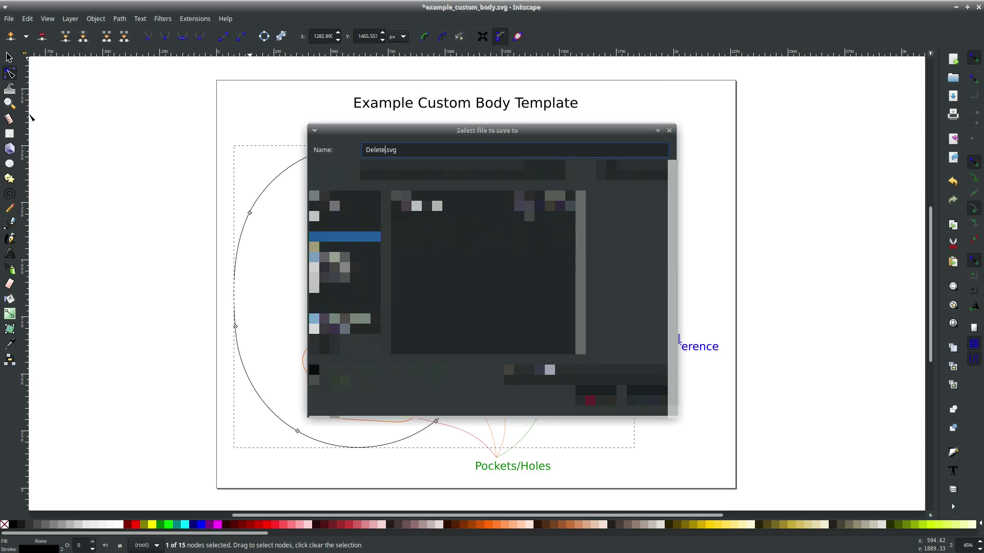
{"action": "key", "text": "Return"}
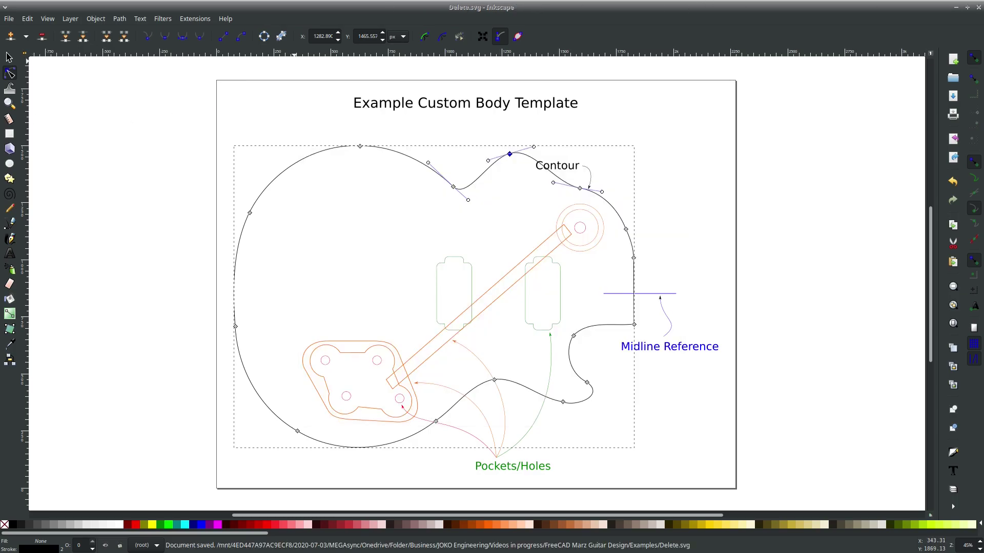
{"action": "left_click", "coordinate": [978, 8]}
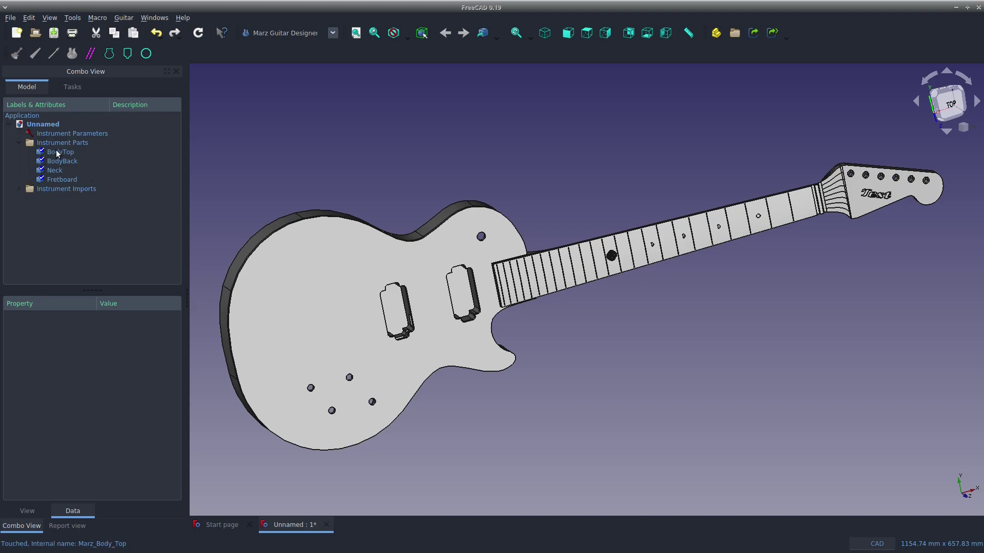
- Import the edited SVG body outline so the guitar body shows the reshaped waist
{"action": "left_click", "coordinate": [19, 143]}
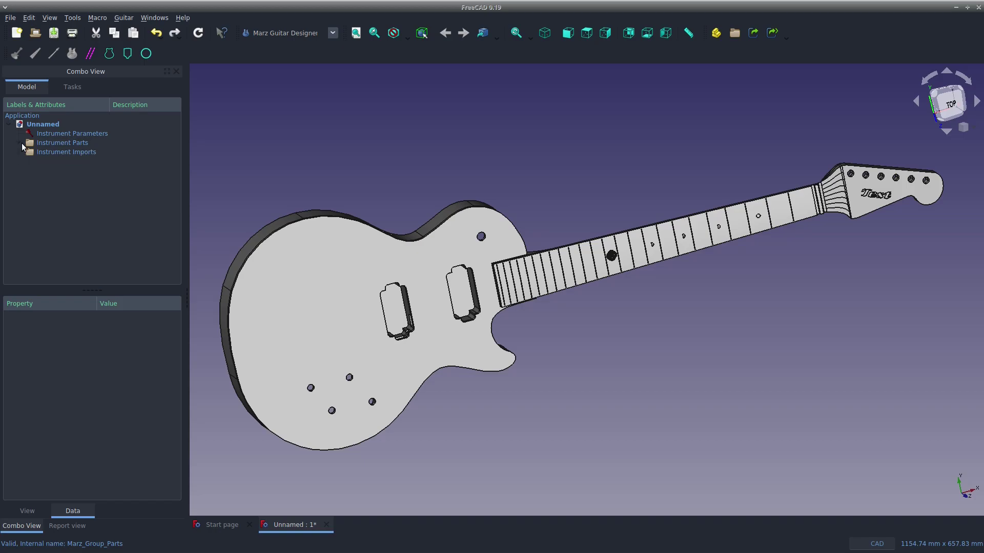
{"action": "left_click", "coordinate": [109, 54]}
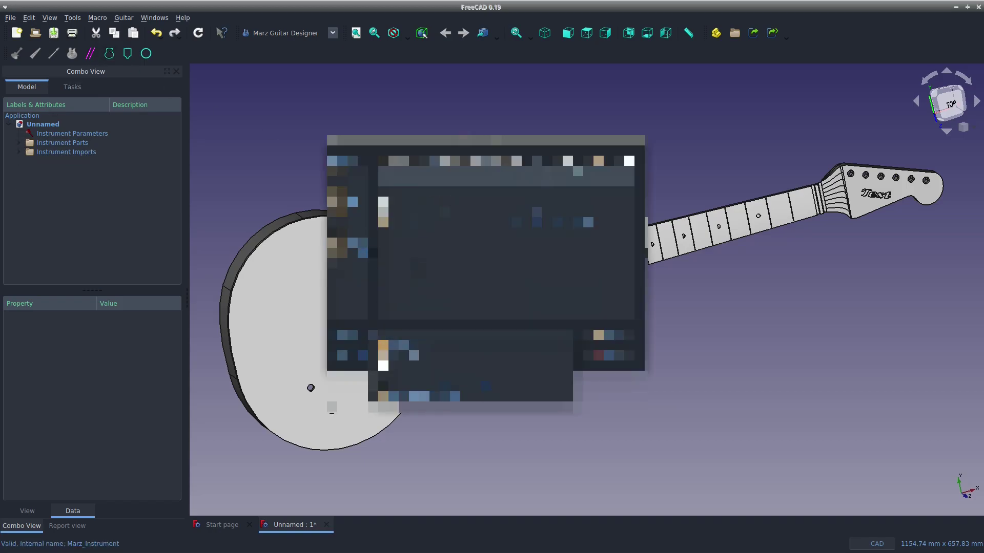
{"action": "left_click", "coordinate": [414, 191]}
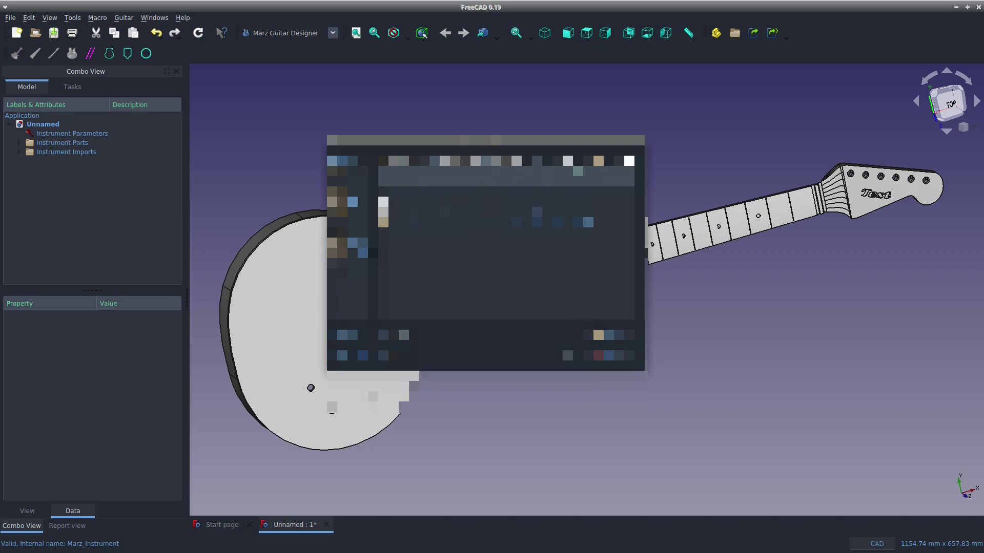
{"action": "left_click", "coordinate": [609, 335]}
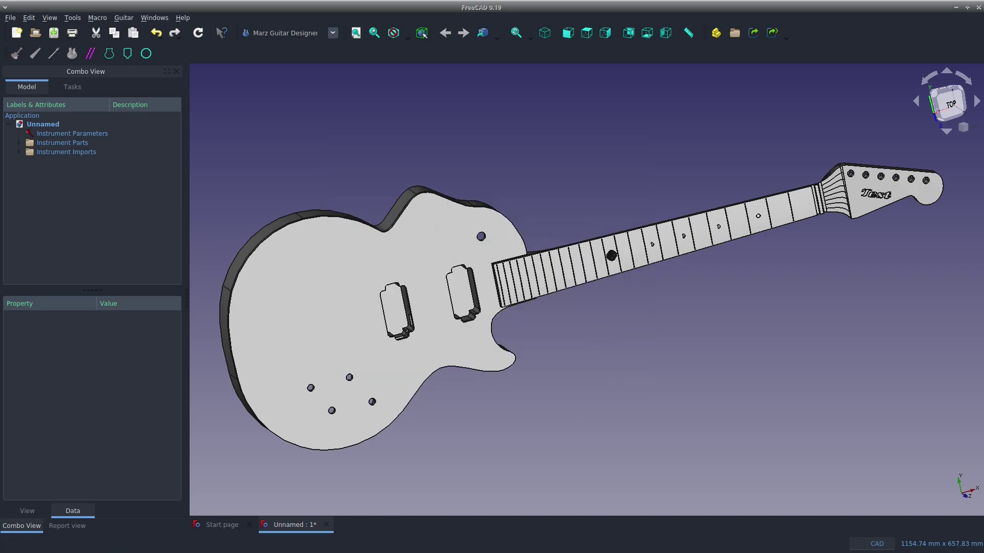